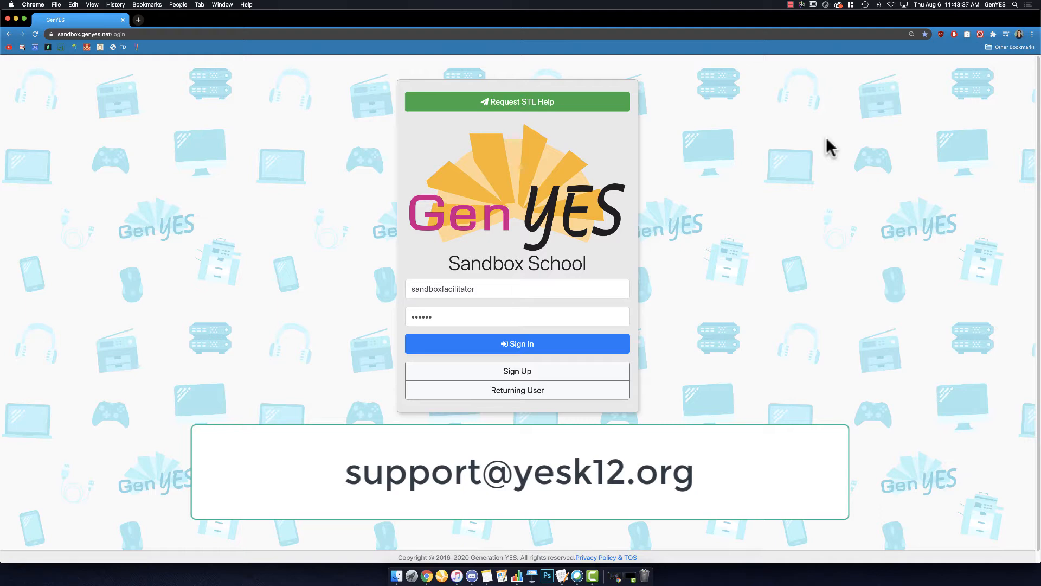
# Step: Sign in with the filled-in facilitator account, filter the TAPs to those created from 2018-07-15, and collapse the filters
pyautogui.click(523, 345)
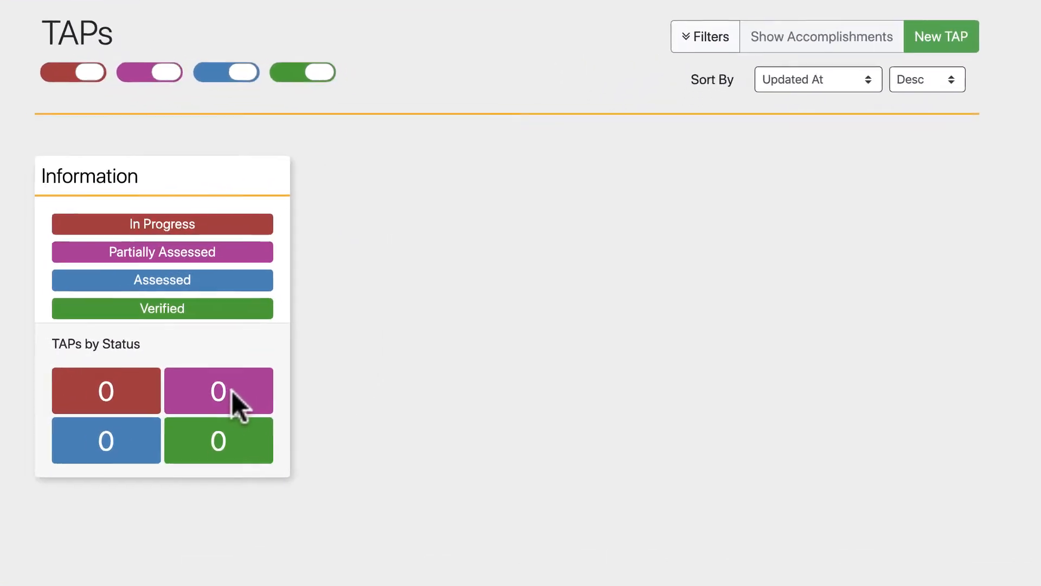
pyautogui.click(703, 38)
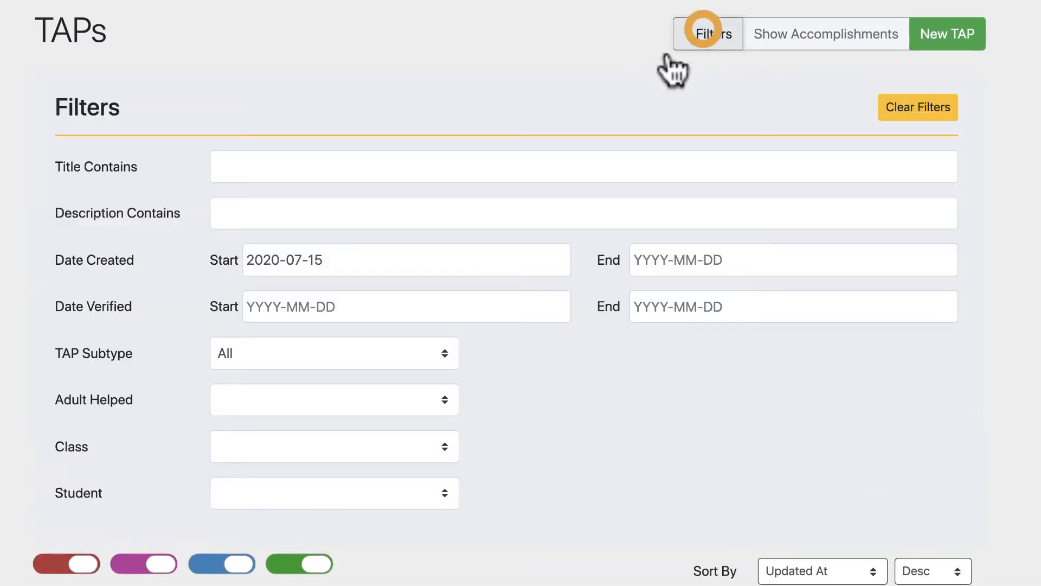
pyautogui.click(349, 261)
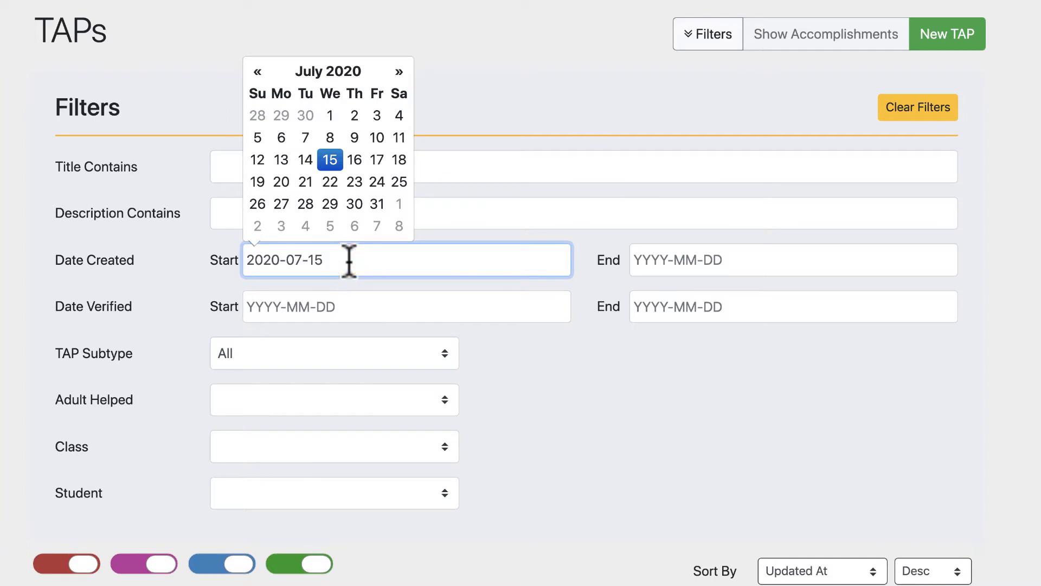
pyautogui.click(376, 272)
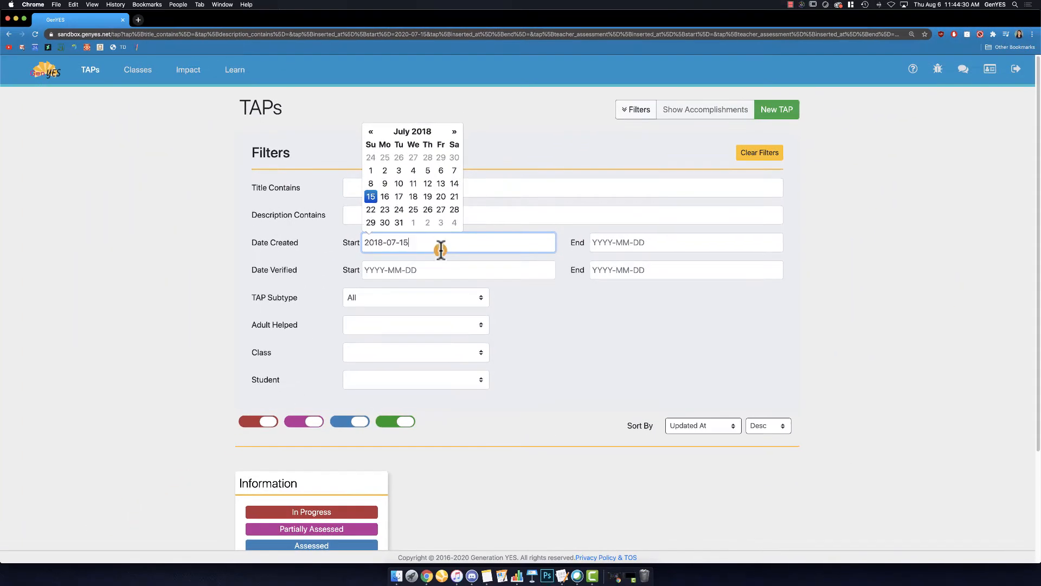
pyautogui.click(545, 319)
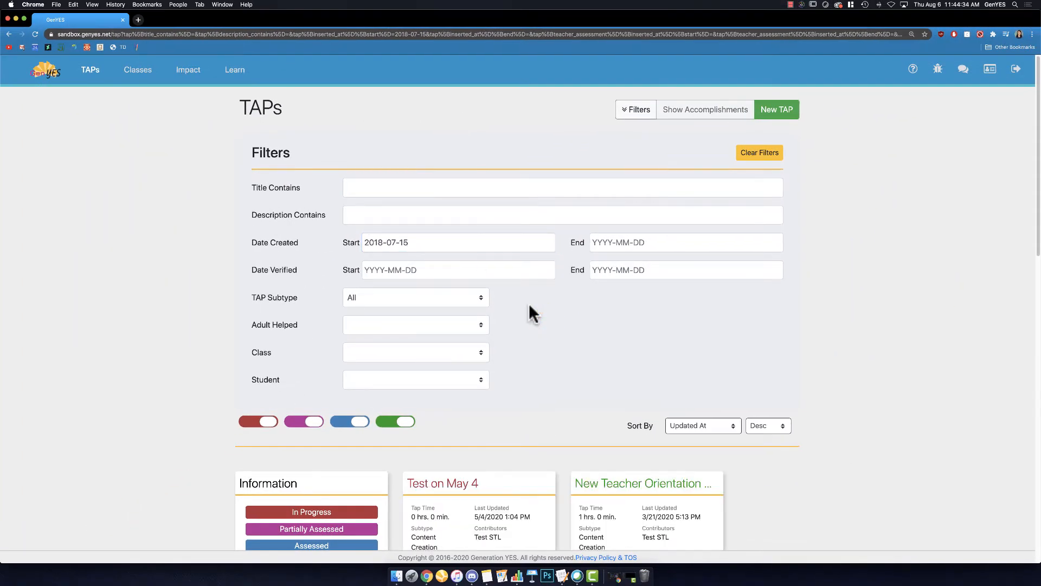
pyautogui.scroll(-3, 528, 303)
pyautogui.scroll(-5, 529, 304)
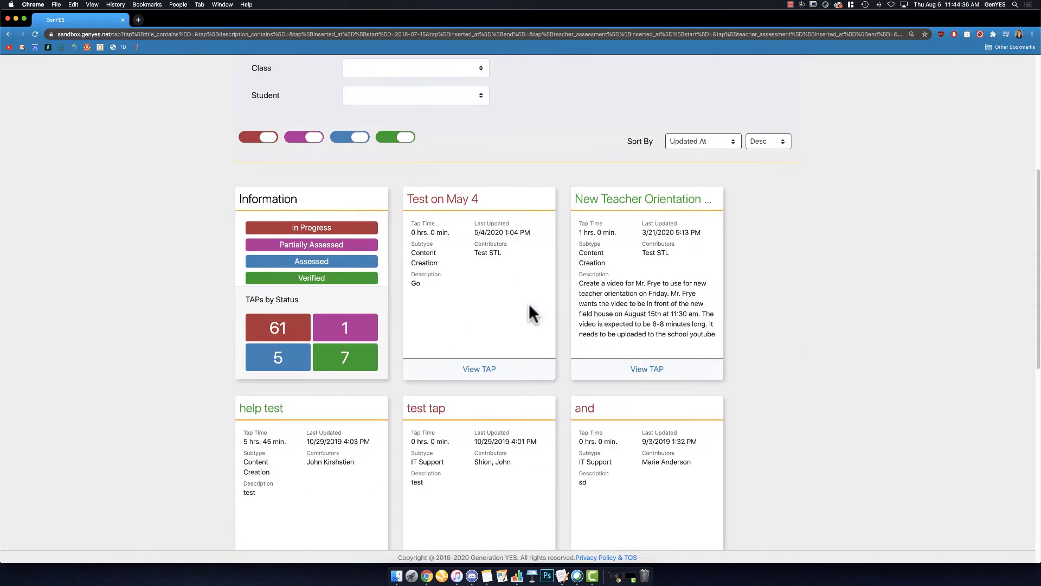
pyautogui.scroll(-2, 891, 325)
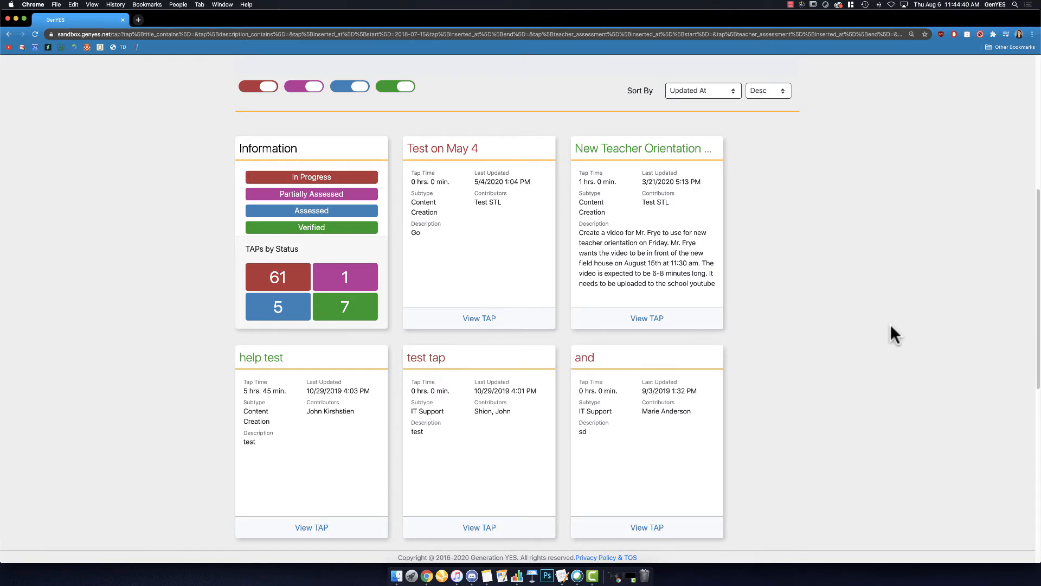
pyautogui.scroll(10, 890, 323)
pyautogui.click(629, 109)
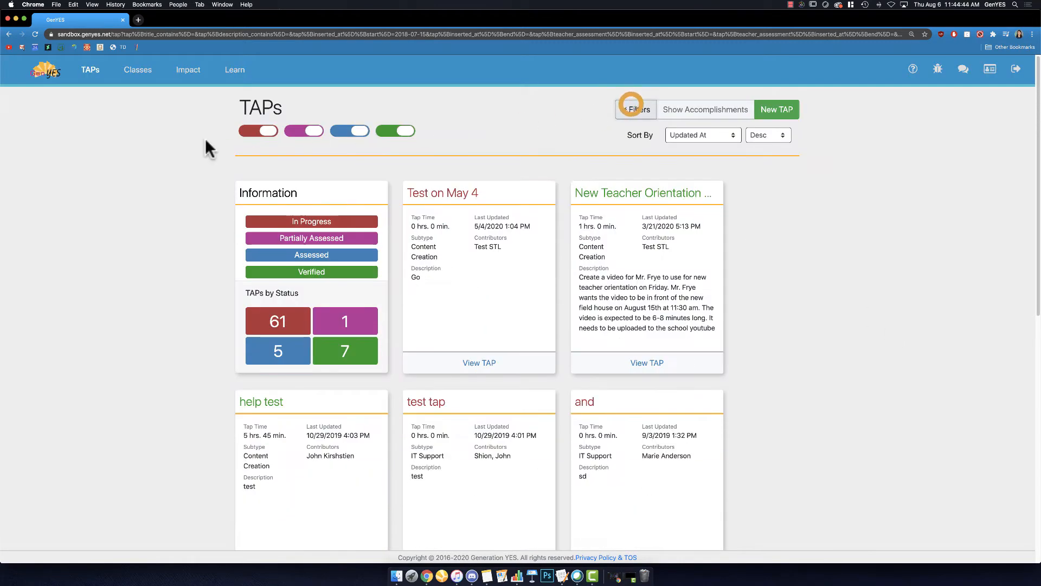
# Step: Archive the GenYES 2019-20 class and confirm the archiving
pyautogui.click(138, 70)
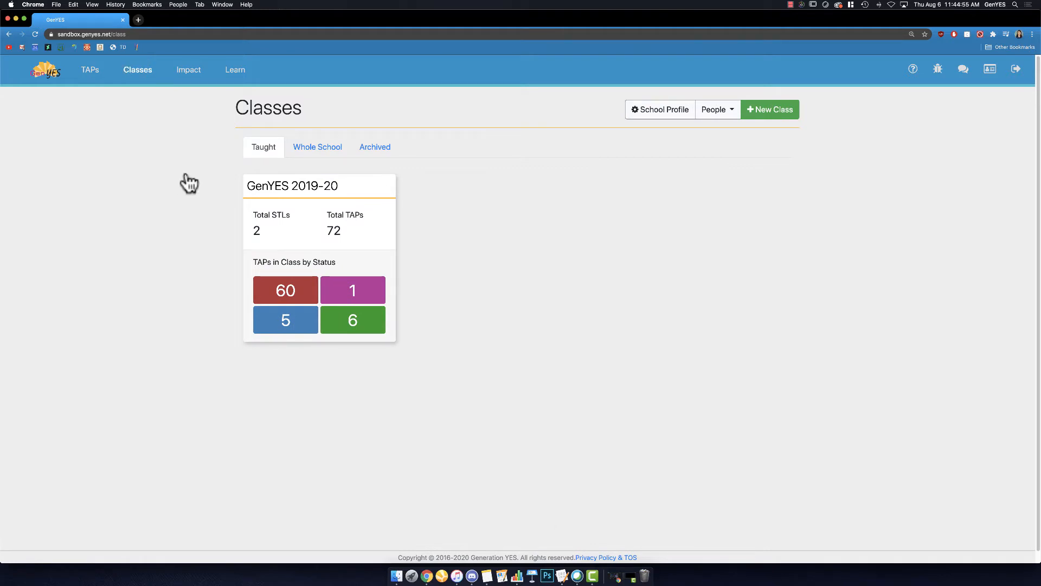
pyautogui.click(302, 212)
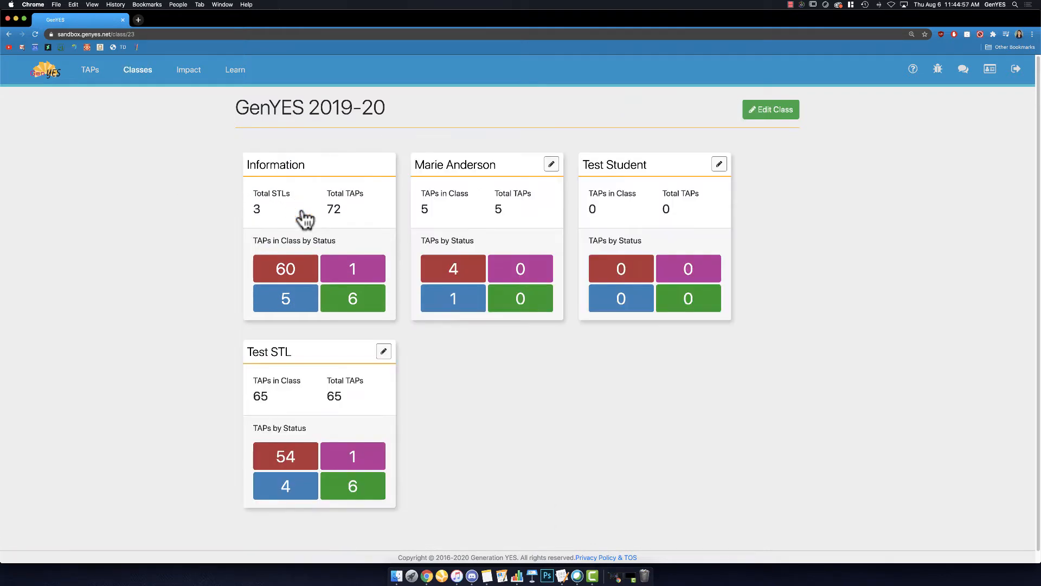
pyautogui.click(767, 116)
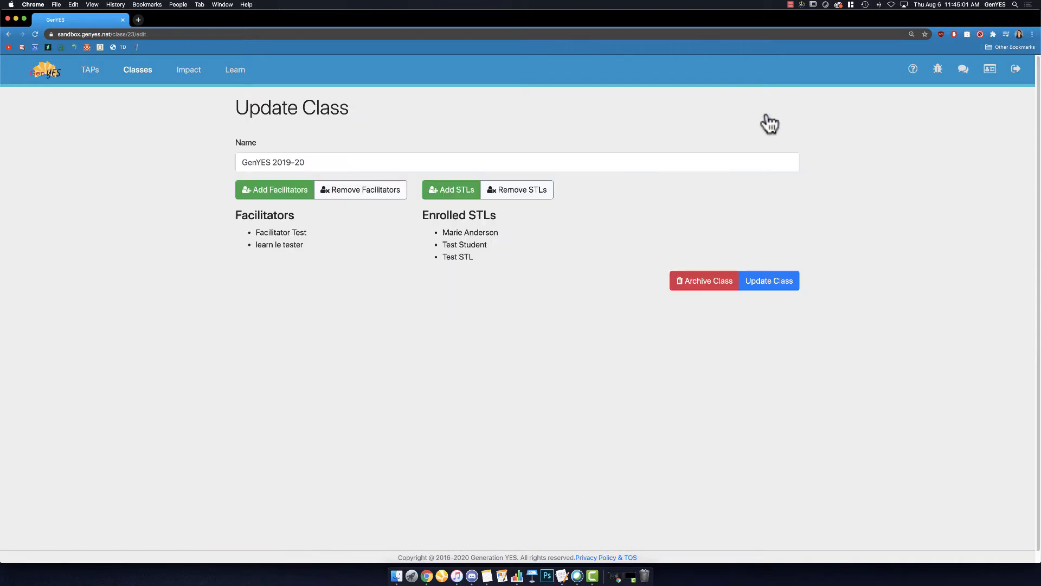
pyautogui.click(690, 277)
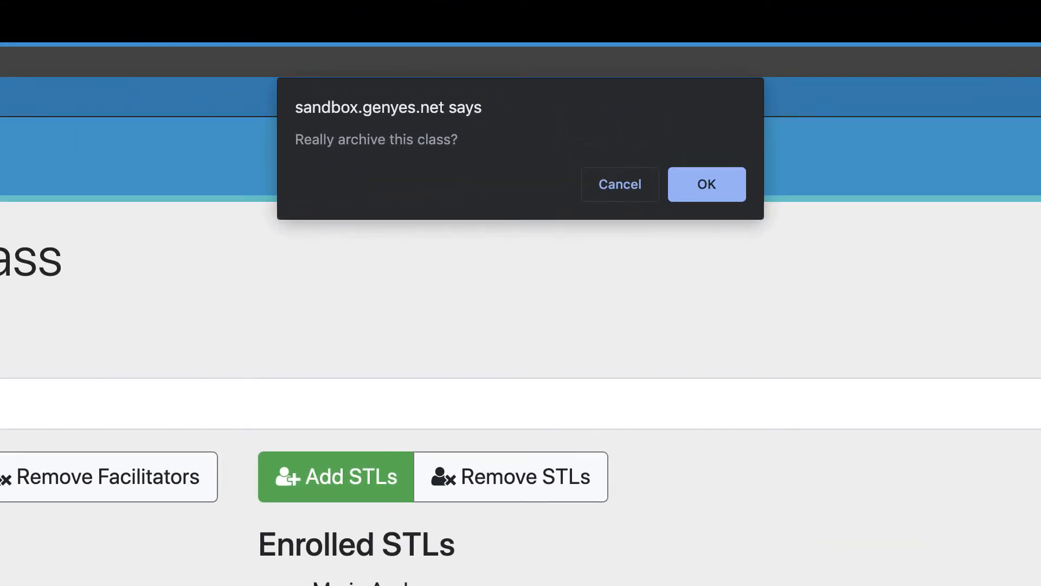
pyautogui.click(715, 184)
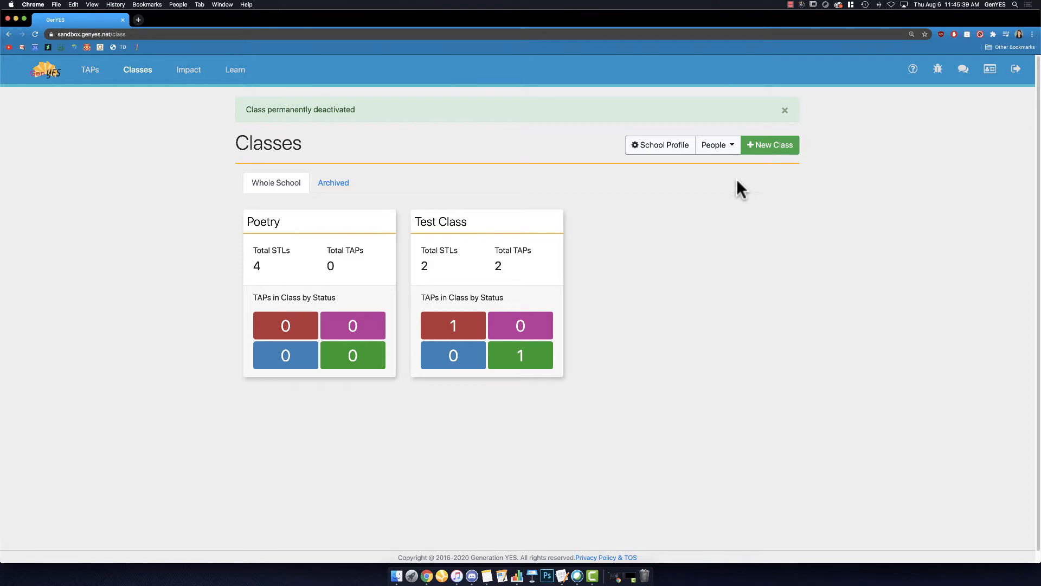
# Step: Start a new class named GenYES 2020-21 and assign the first available facilitator to it
pyautogui.click(776, 145)
pyautogui.click(560, 165)
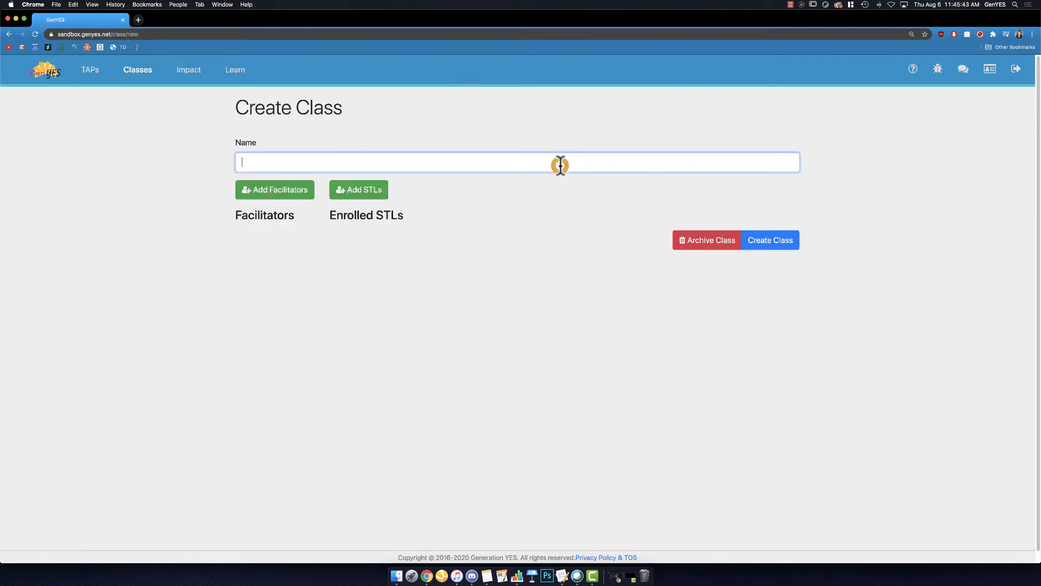
pyautogui.write('GenYES 2020-21')
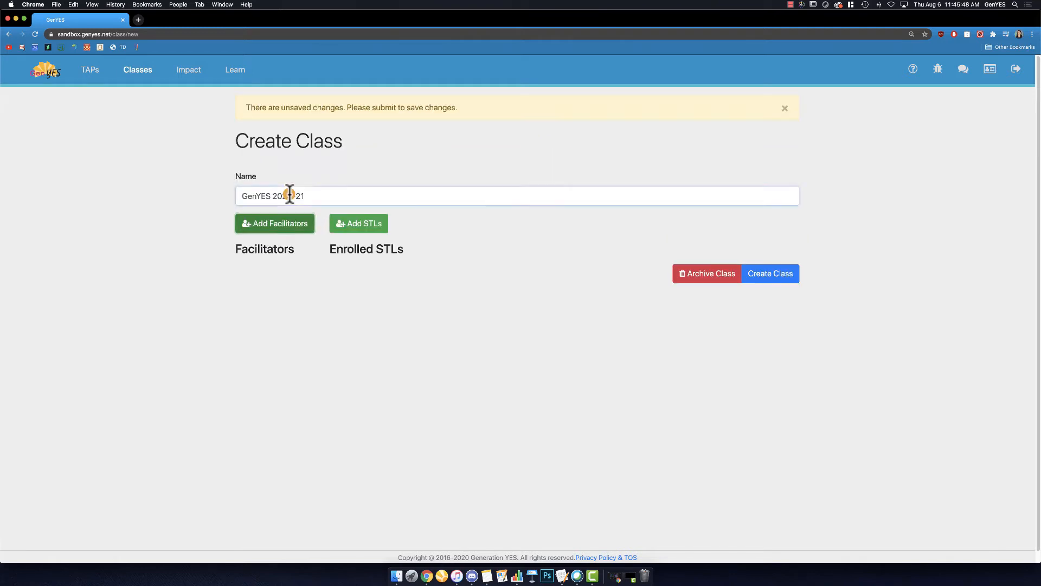
pyautogui.click(283, 220)
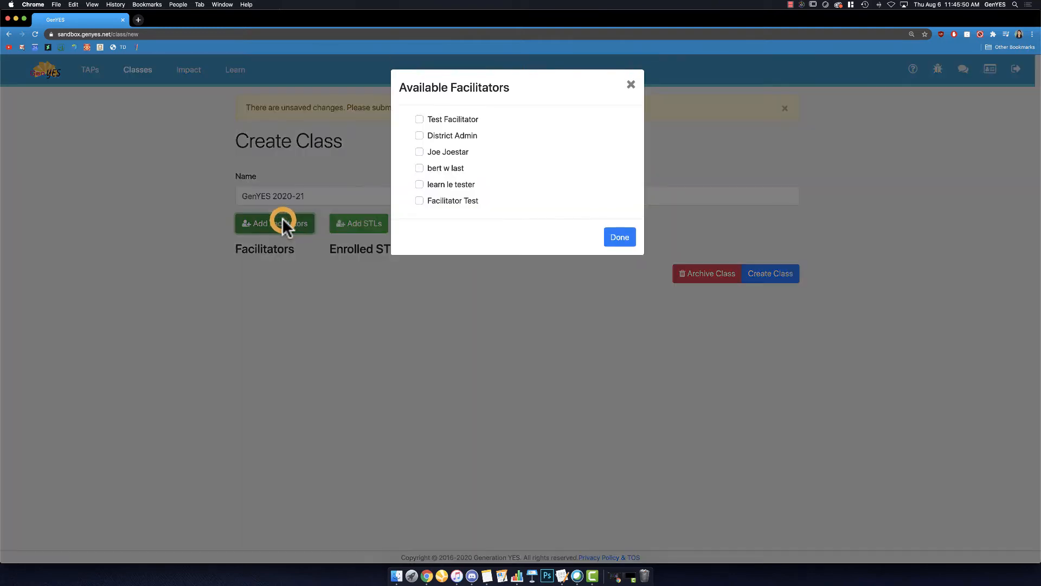
pyautogui.click(419, 119)
pyautogui.click(613, 236)
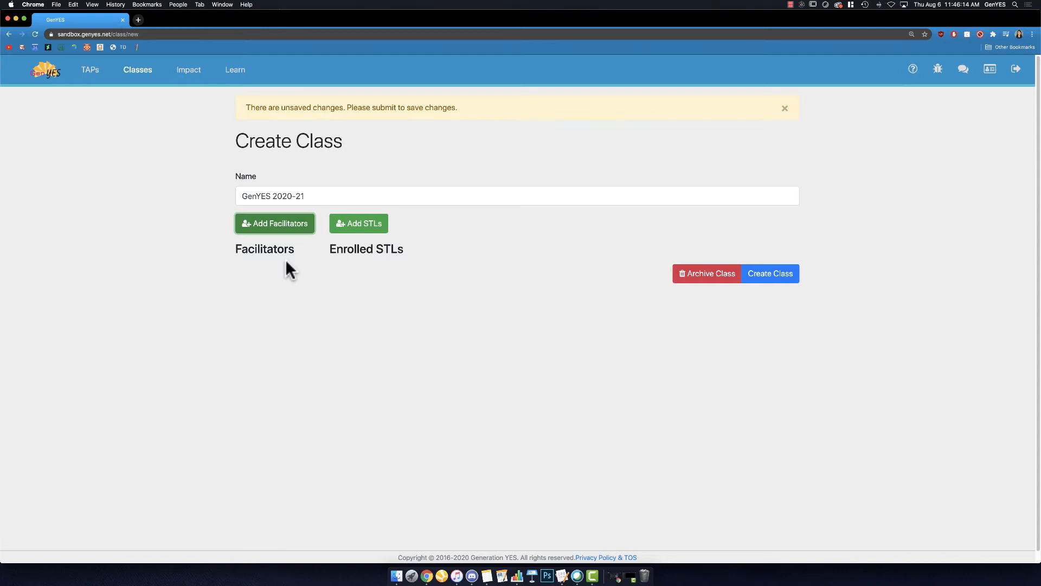
# Step: Enroll the second, third and fourth listed STLs in GenYES 2020-21 and create the class
pyautogui.click(352, 234)
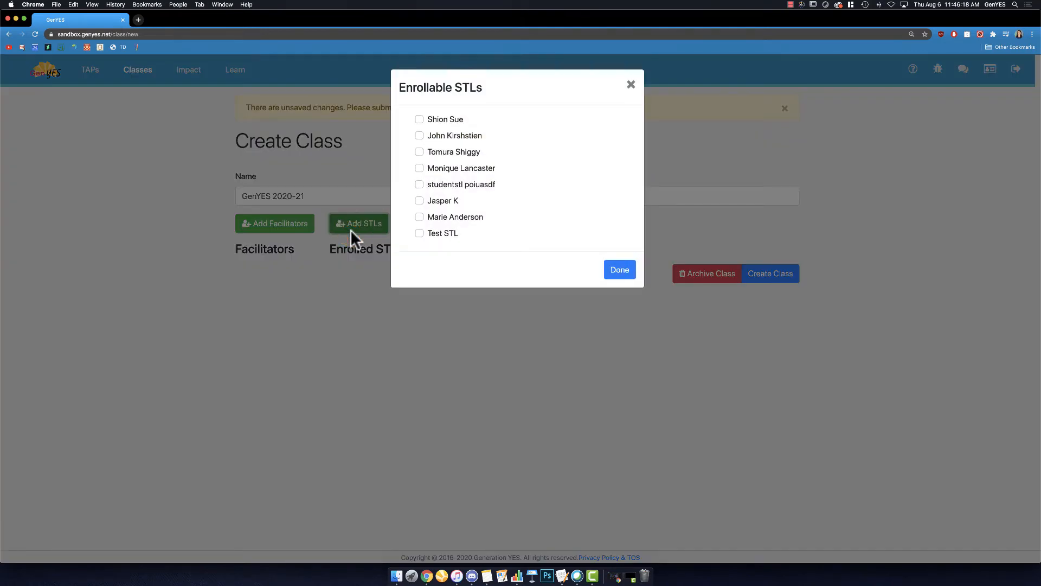
pyautogui.click(419, 135)
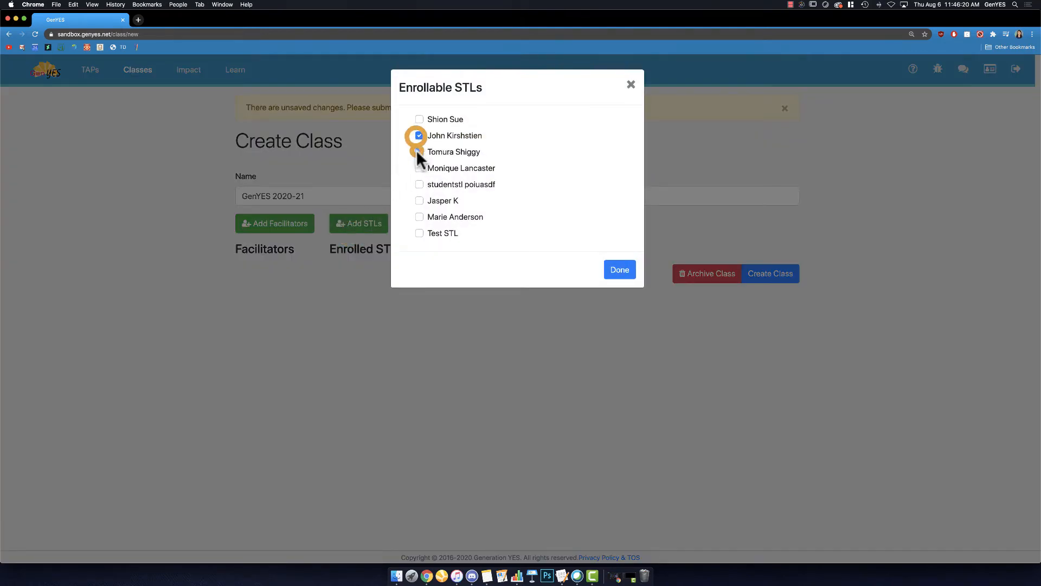
pyautogui.click(419, 152)
pyautogui.click(420, 167)
pyautogui.click(618, 269)
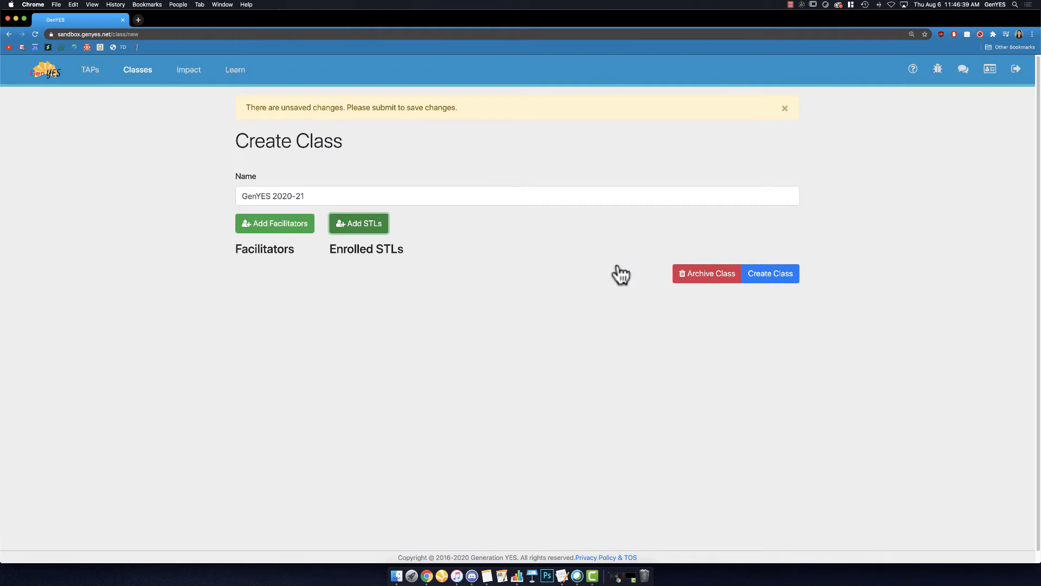
pyautogui.click(769, 273)
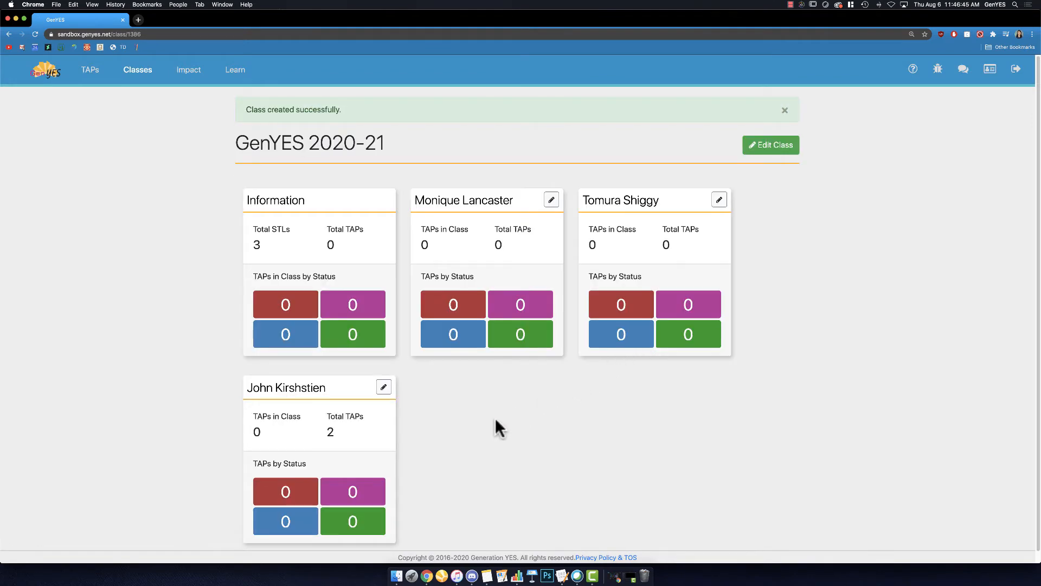
pyautogui.scroll(-1, 496, 419)
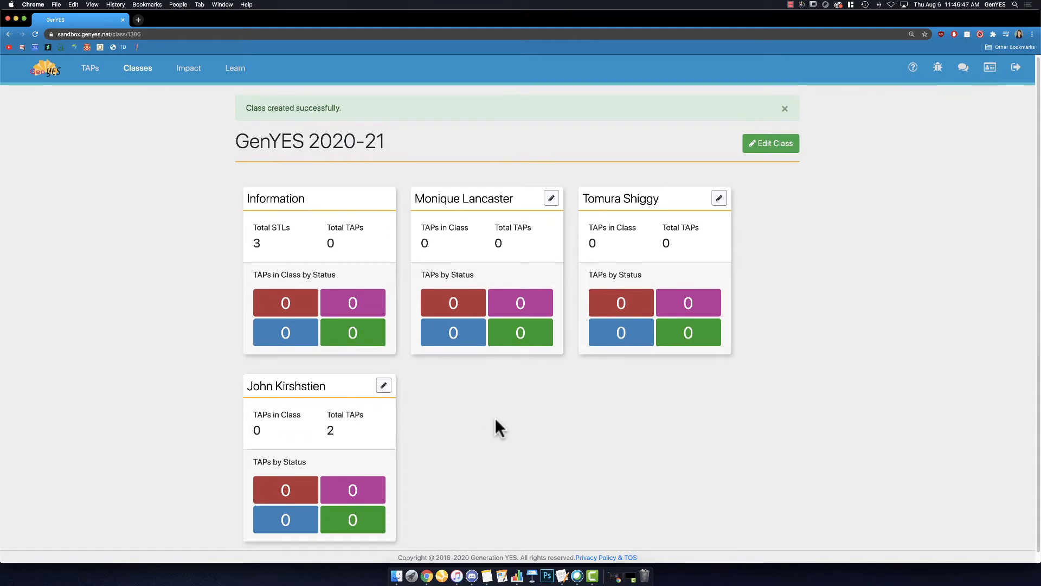
pyautogui.moveTo(312, 140); pyautogui.dragTo(390, 142)
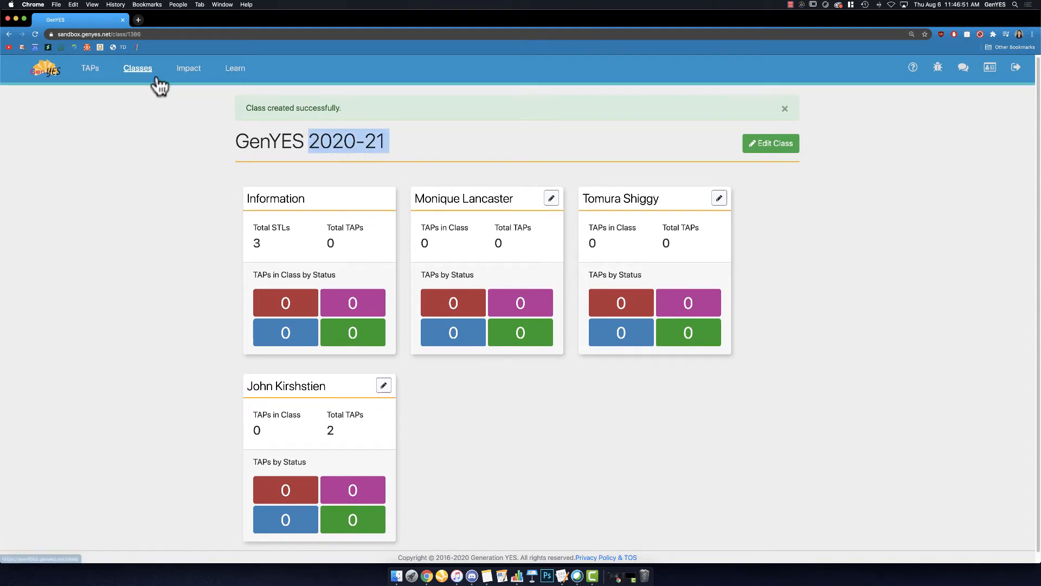
# Step: In the school's STL management, archive the two active students without a removal option and the studentstl account
pyautogui.click(137, 69)
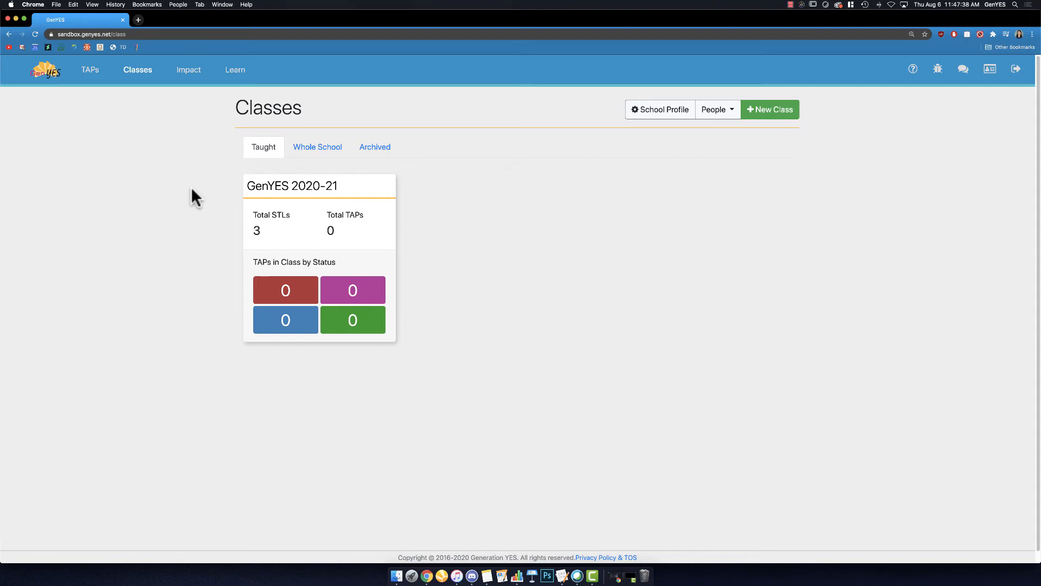
pyautogui.click(713, 109)
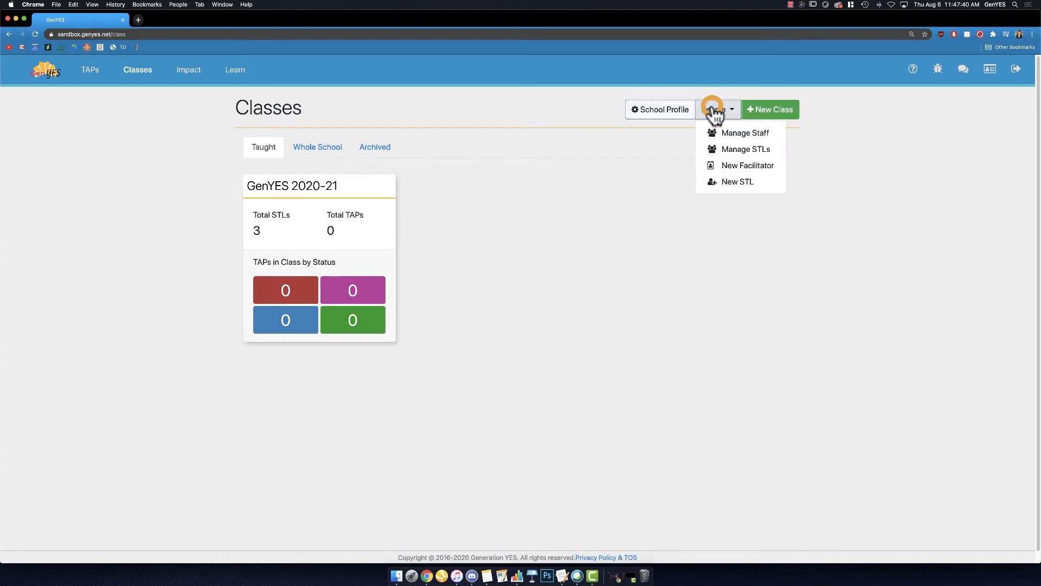
pyautogui.click(722, 157)
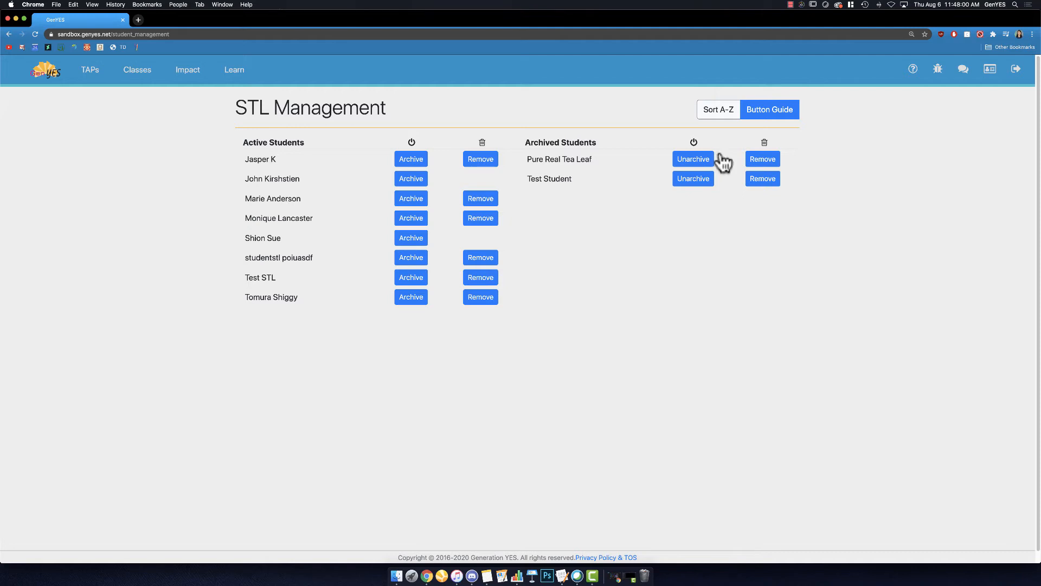
pyautogui.click(420, 182)
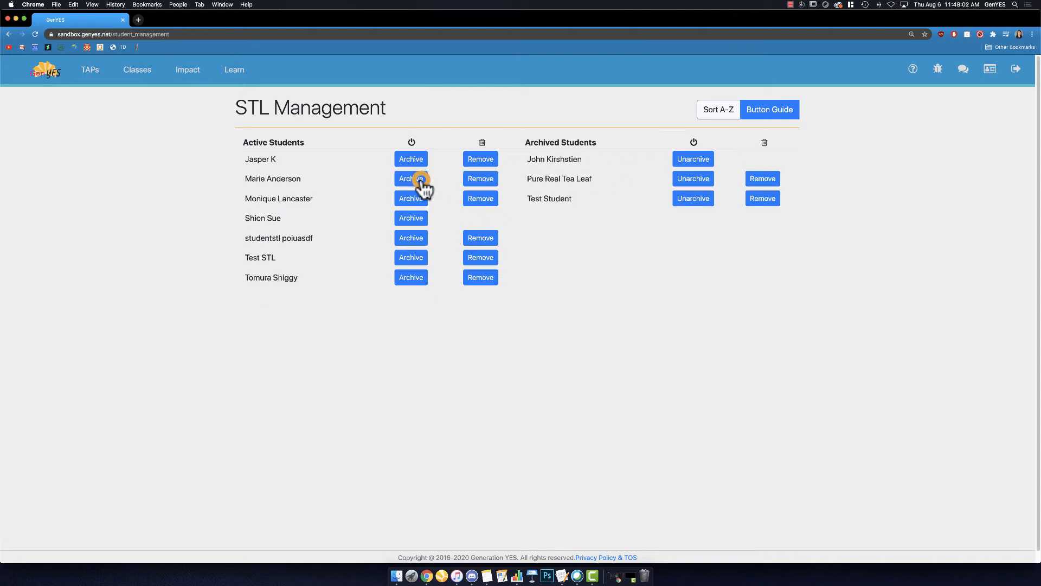
pyautogui.click(416, 214)
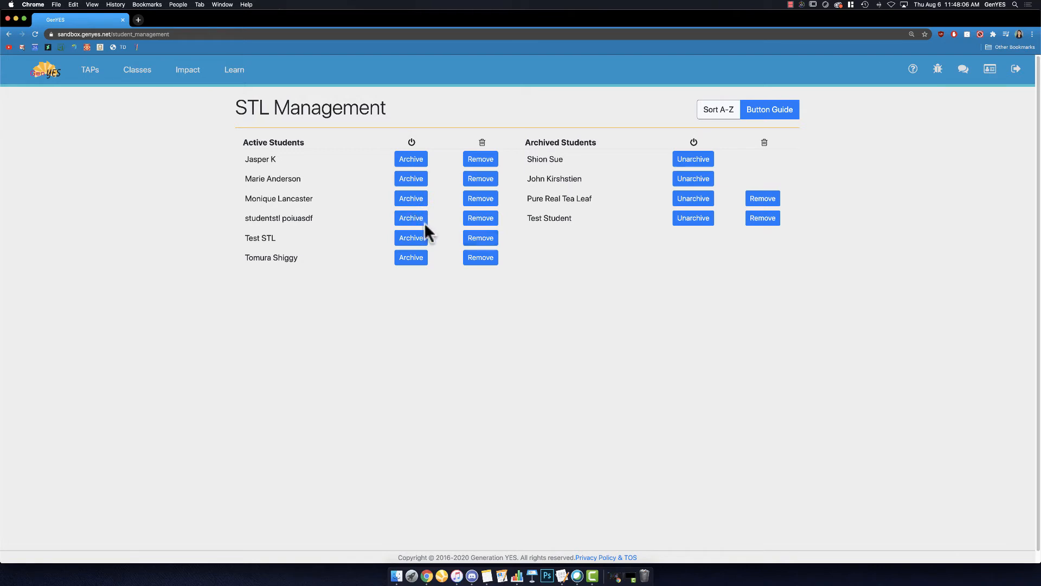
pyautogui.click(423, 222)
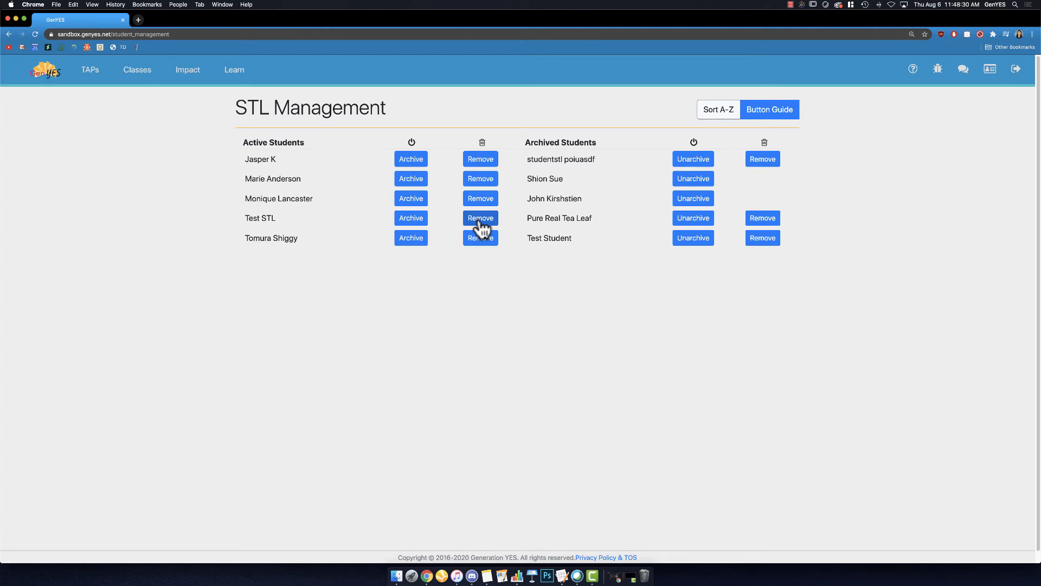
# Step: Permanently remove the last active student from the school and unarchive the two archived students that have no removal option
pyautogui.click(483, 237)
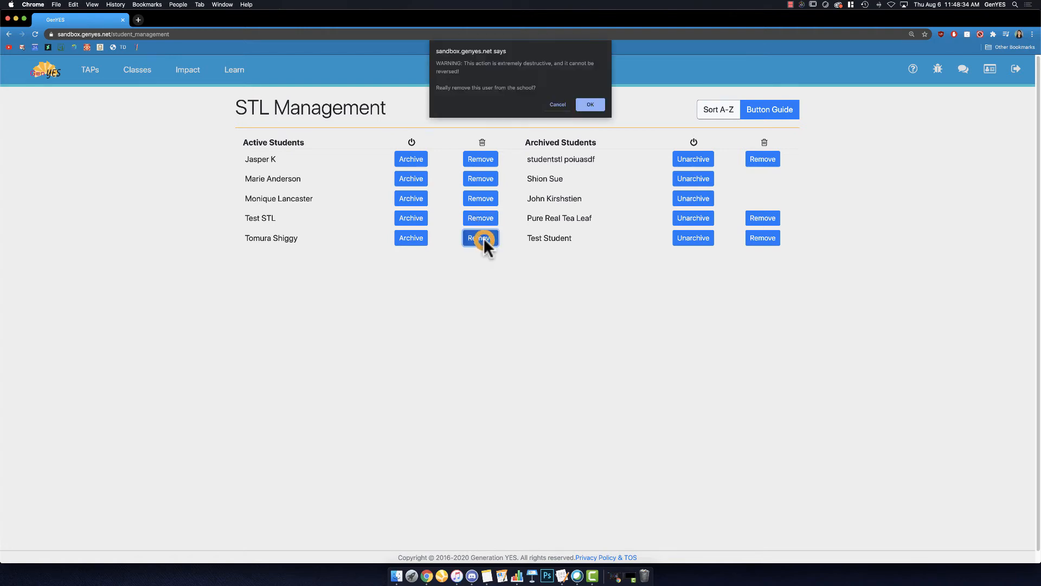
pyautogui.click(591, 105)
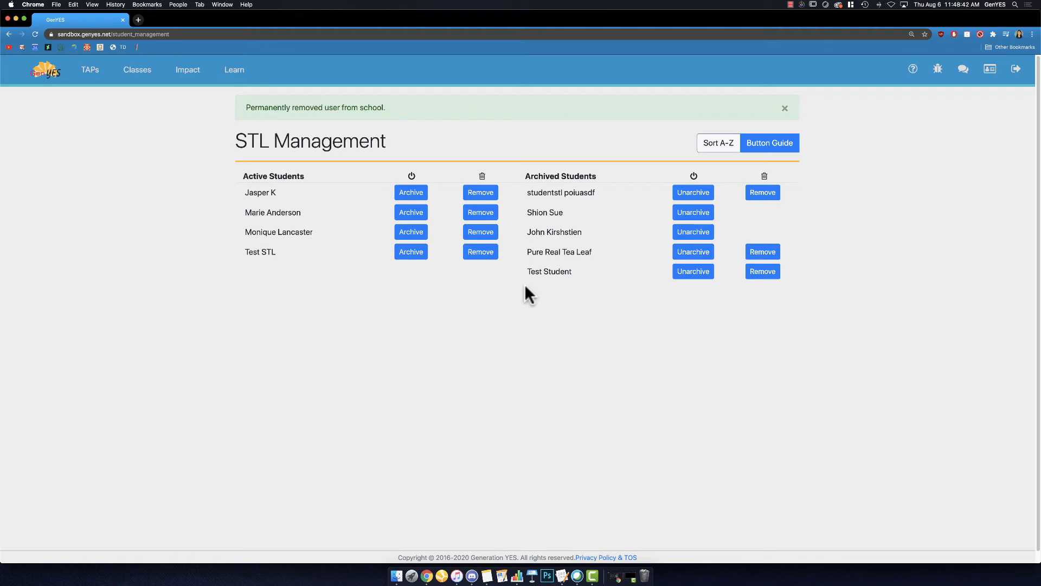
pyautogui.click(693, 212)
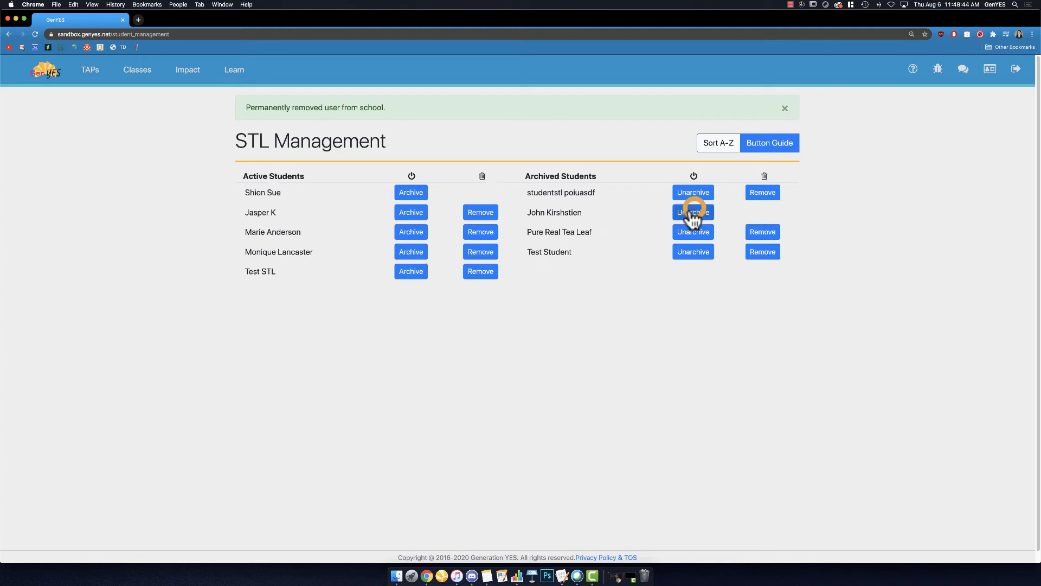
pyautogui.click(692, 212)
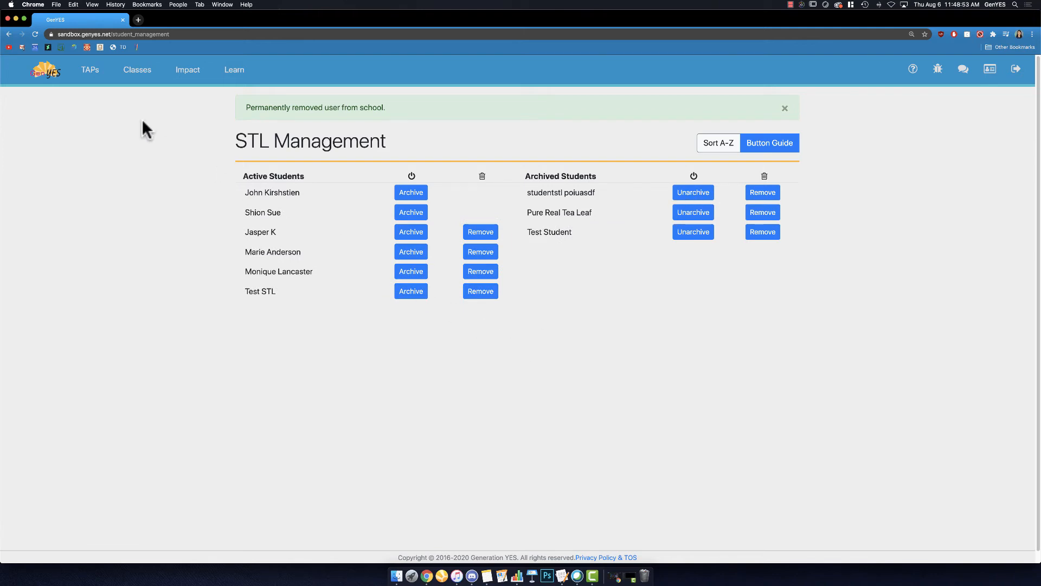
# Step: Start a new STL account and enter the student's first name, last name and username, leaving the optional fields empty
pyautogui.click(137, 71)
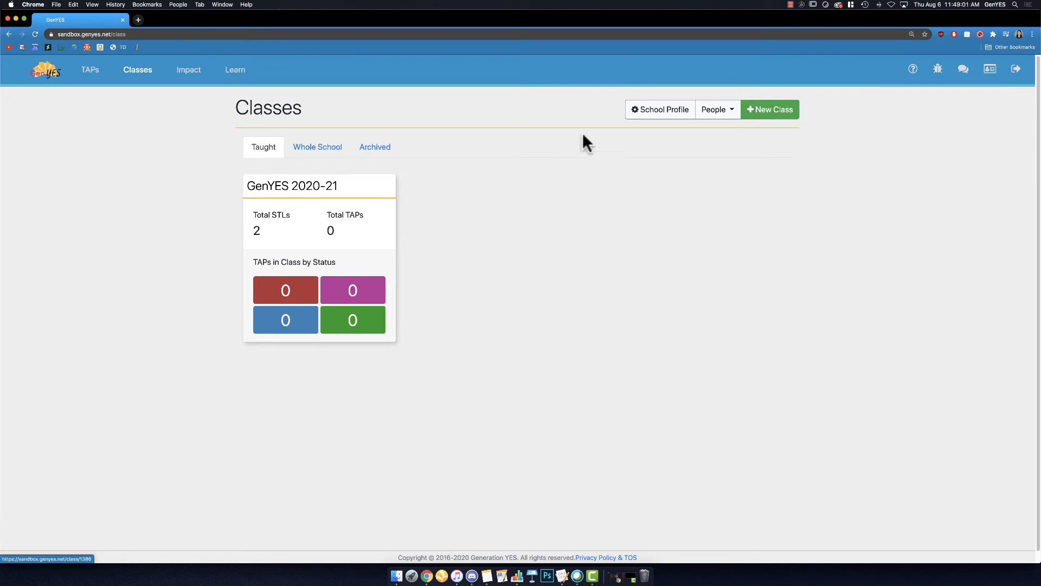
pyautogui.click(714, 107)
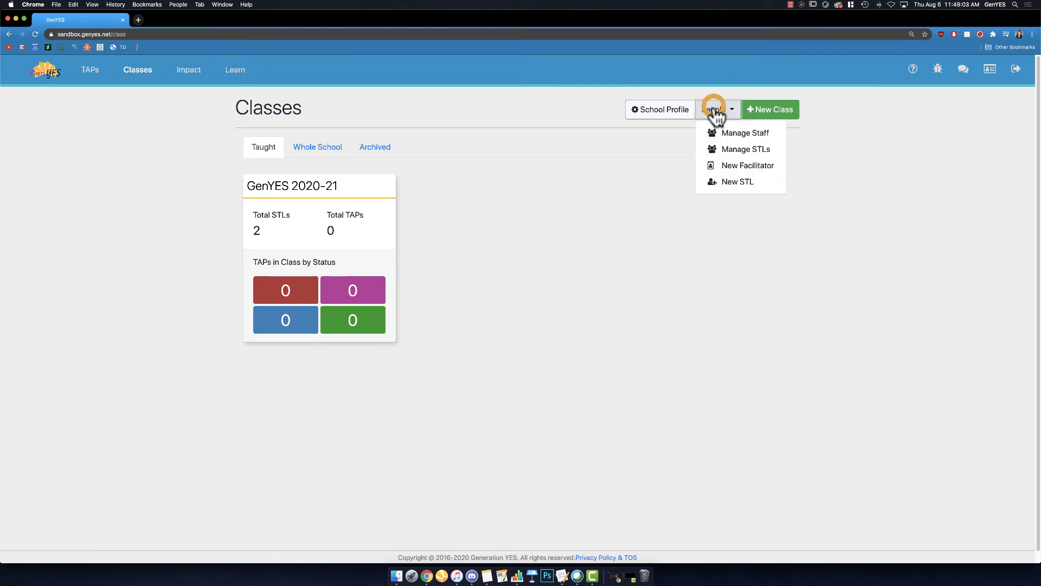
pyautogui.click(715, 185)
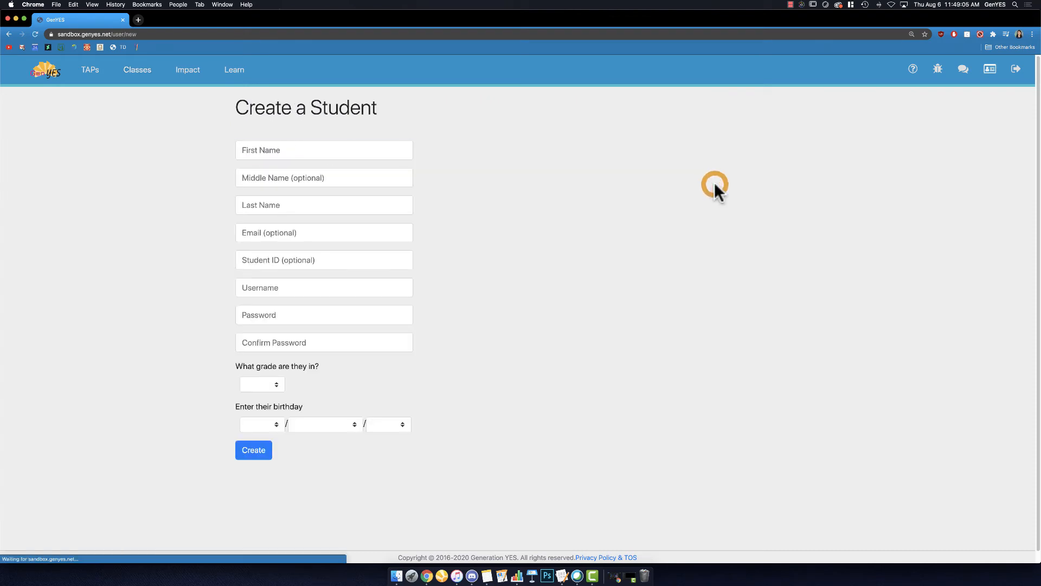
pyautogui.click(328, 150)
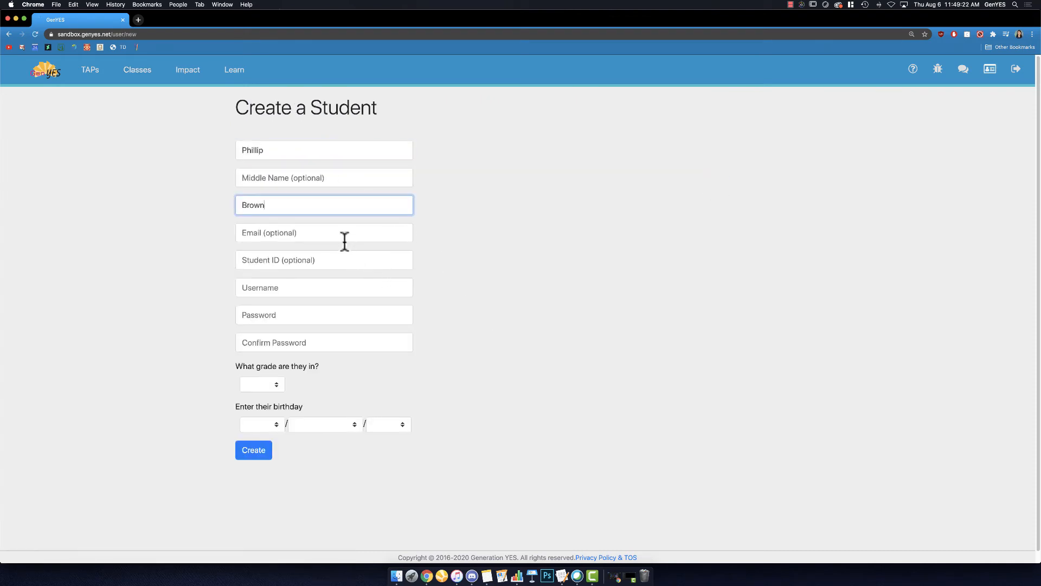
pyautogui.click(345, 241)
pyautogui.click(347, 256)
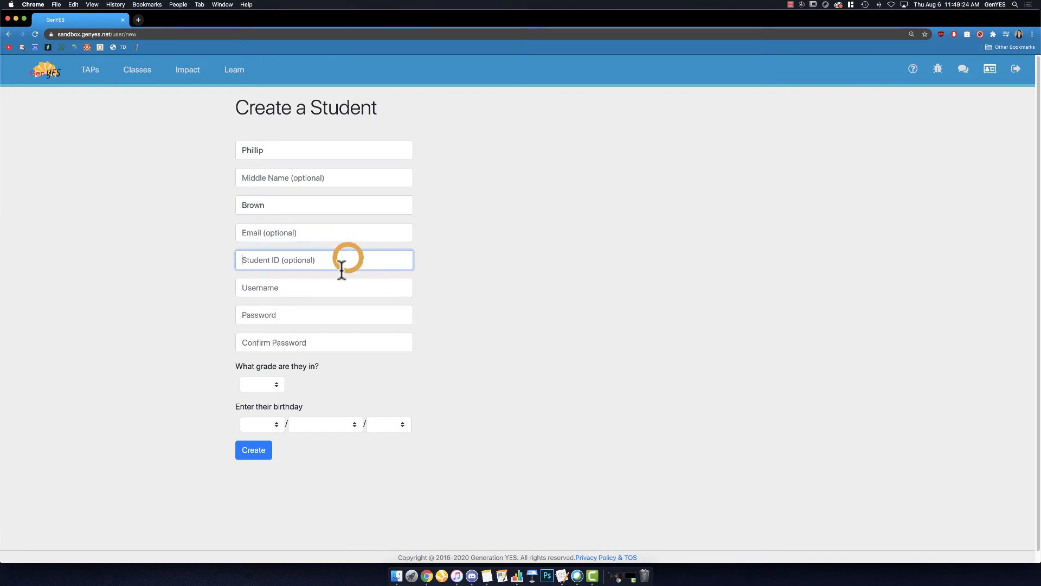
pyautogui.click(332, 287)
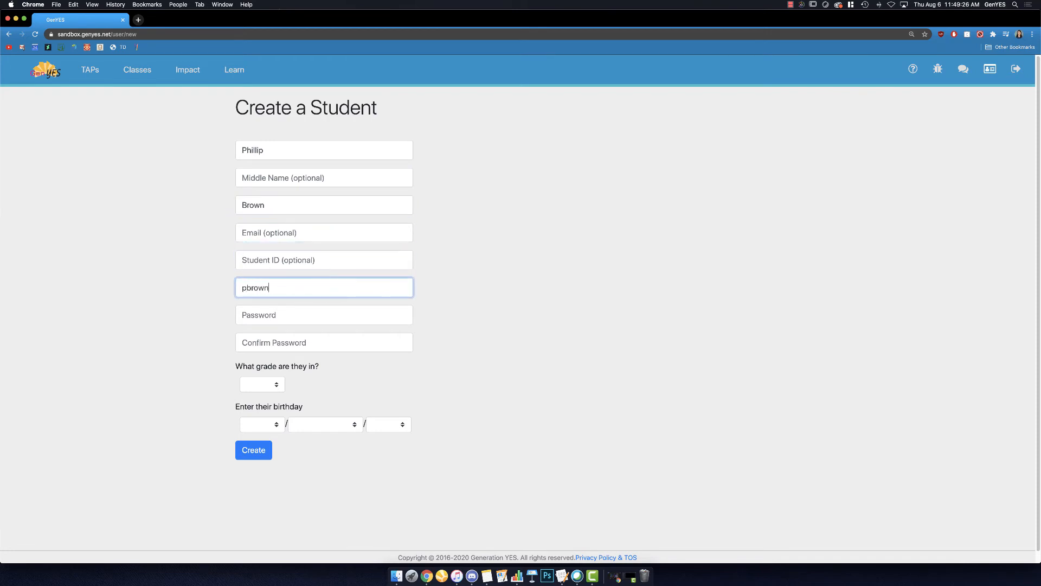
# Step: Enter the student's account password and repeat it in the password confirmation
pyautogui.click(331, 316)
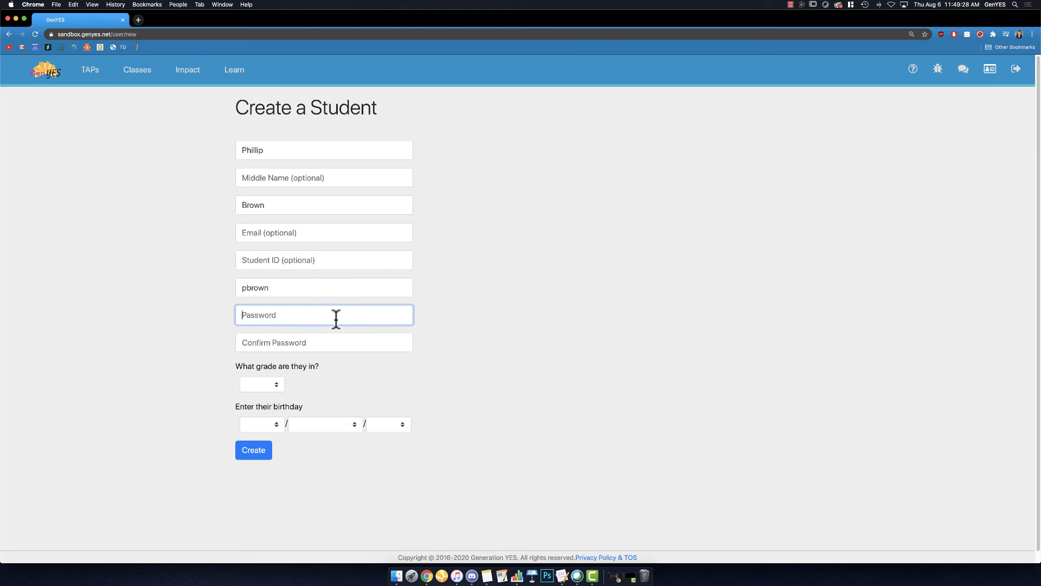
pyautogui.click(329, 343)
pyautogui.click(323, 314)
pyautogui.write('••••••')
pyautogui.click(351, 337)
pyautogui.write('••••••')
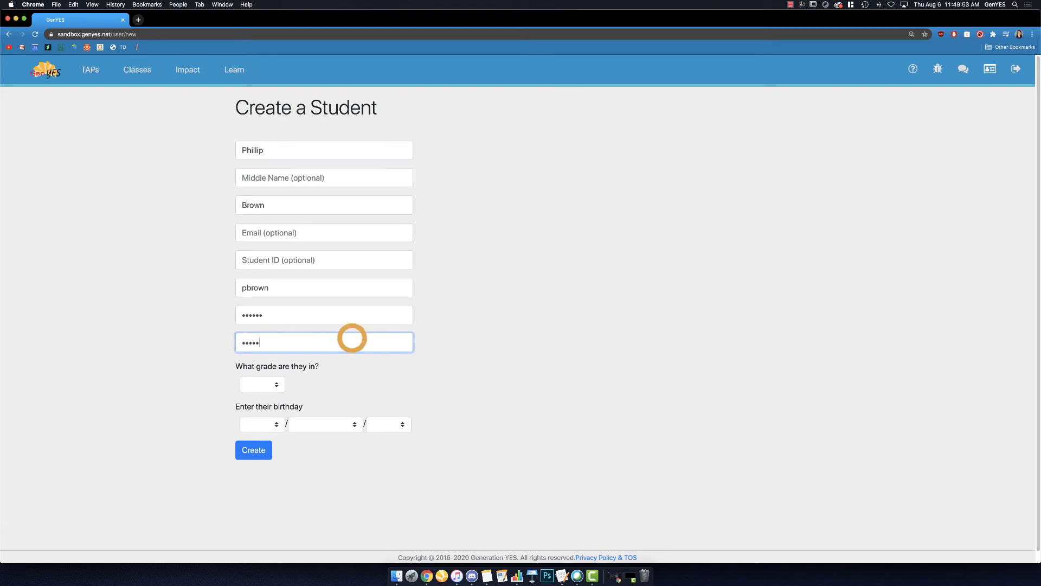
# Step: Set the student's grade to 8th, fill in the student's birthday and create the account
pyautogui.click(274, 384)
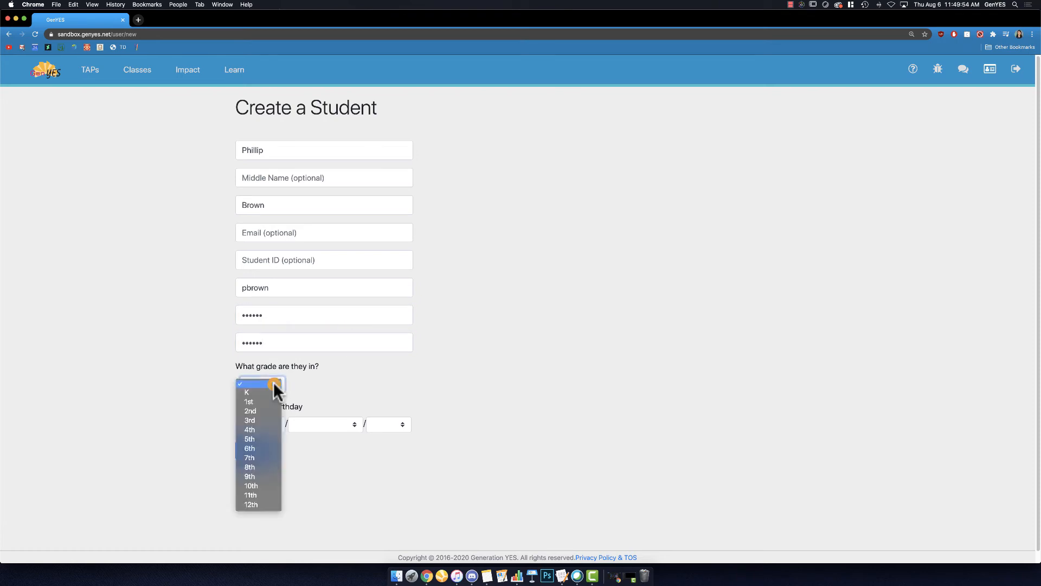
pyautogui.click(262, 466)
pyautogui.click(269, 424)
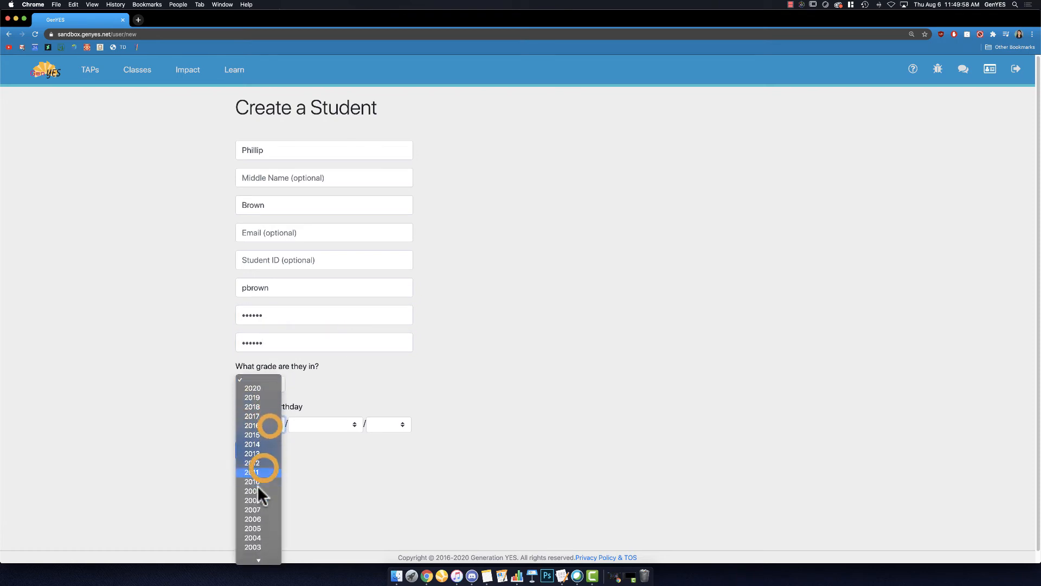
pyautogui.click(268, 470)
pyautogui.click(315, 425)
pyautogui.click(324, 457)
pyautogui.click(382, 428)
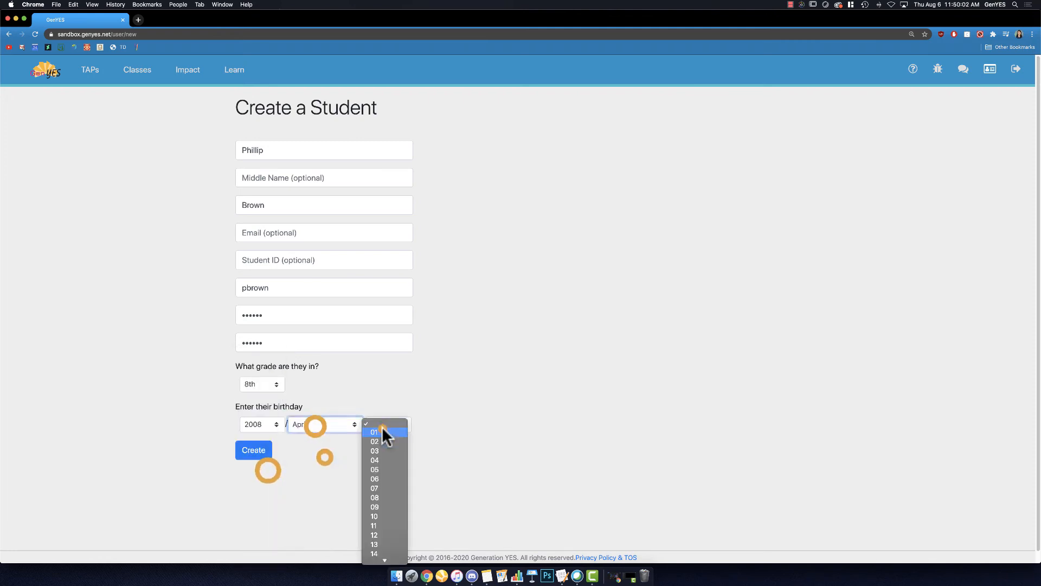
pyautogui.click(382, 485)
pyautogui.click(255, 456)
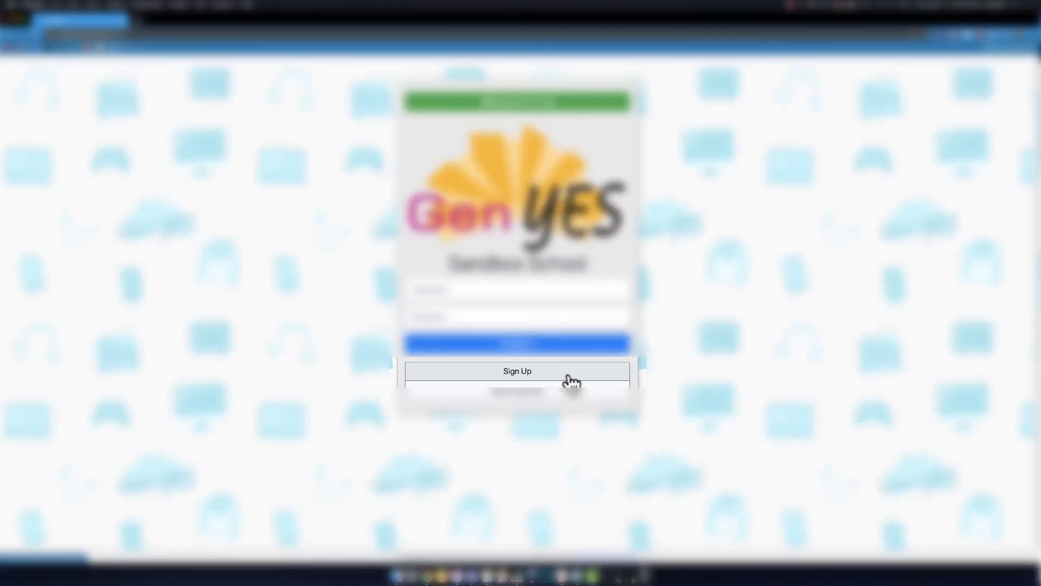
# Step: Open the STL self-signup form from the school's login page and examine the fields students have to fill in
pyautogui.click(568, 376)
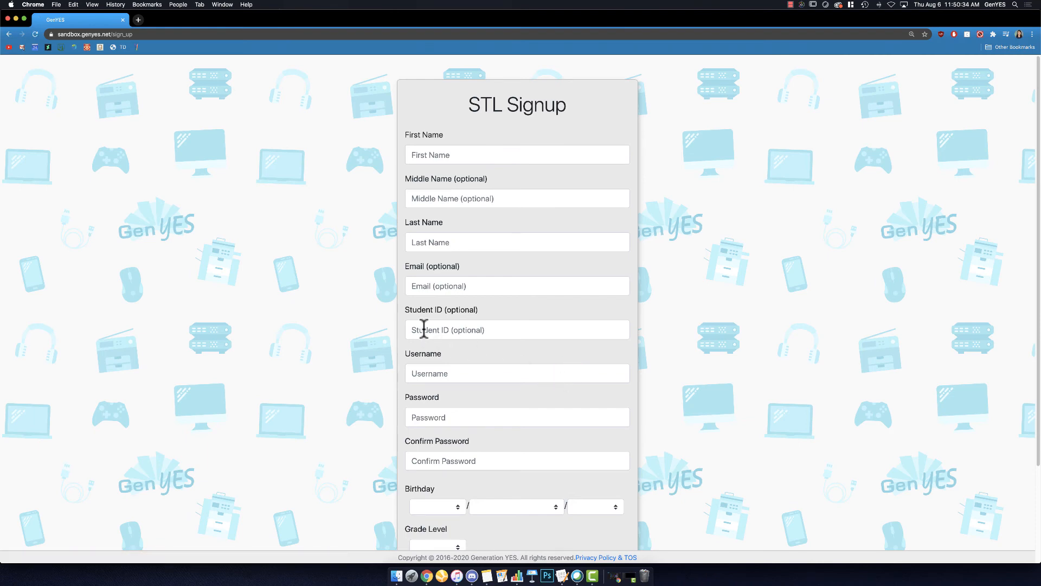
pyautogui.click(508, 157)
pyautogui.click(490, 240)
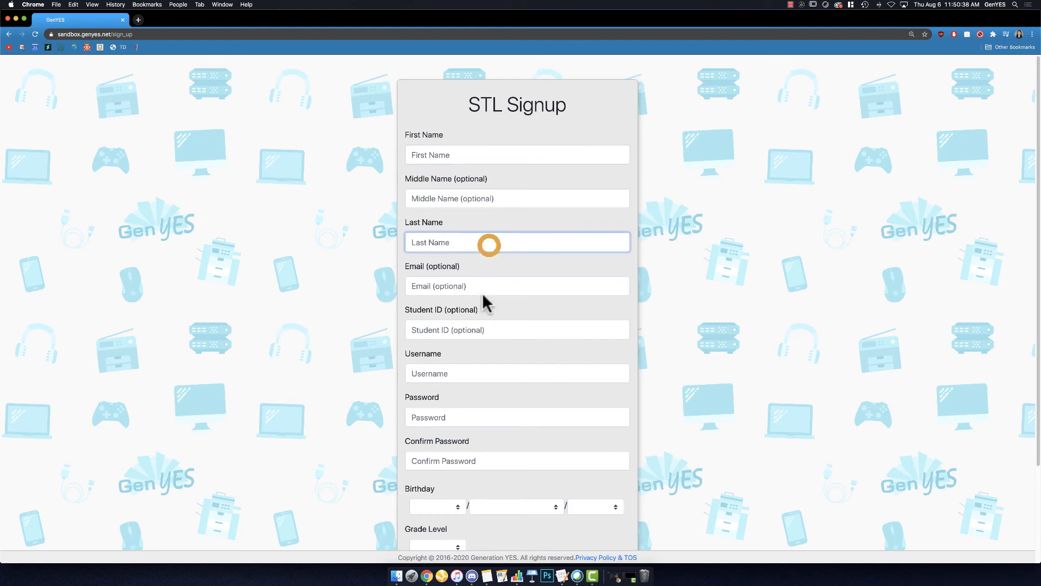
pyautogui.click(474, 371)
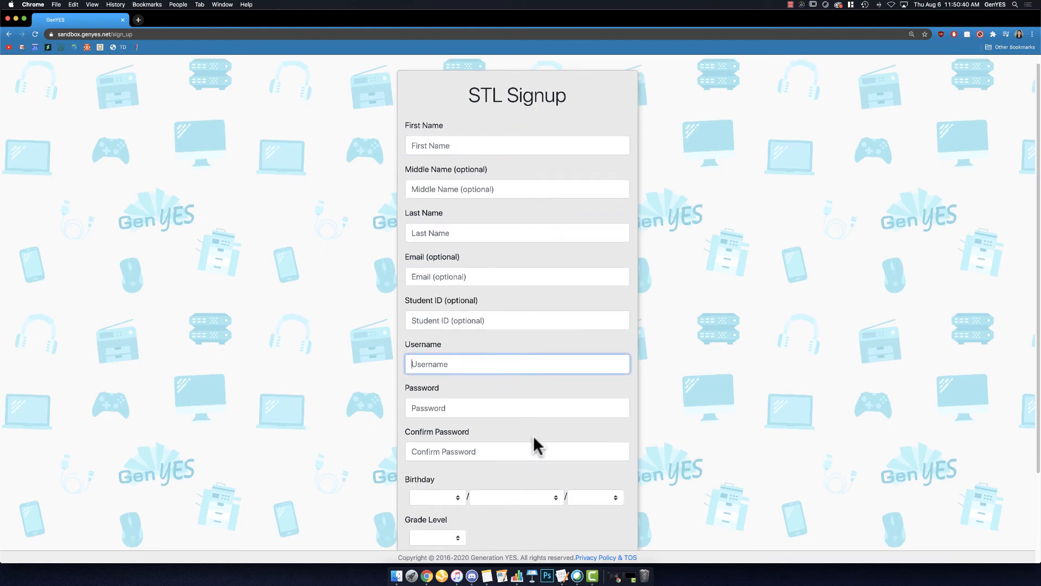
pyautogui.scroll(-4, 534, 442)
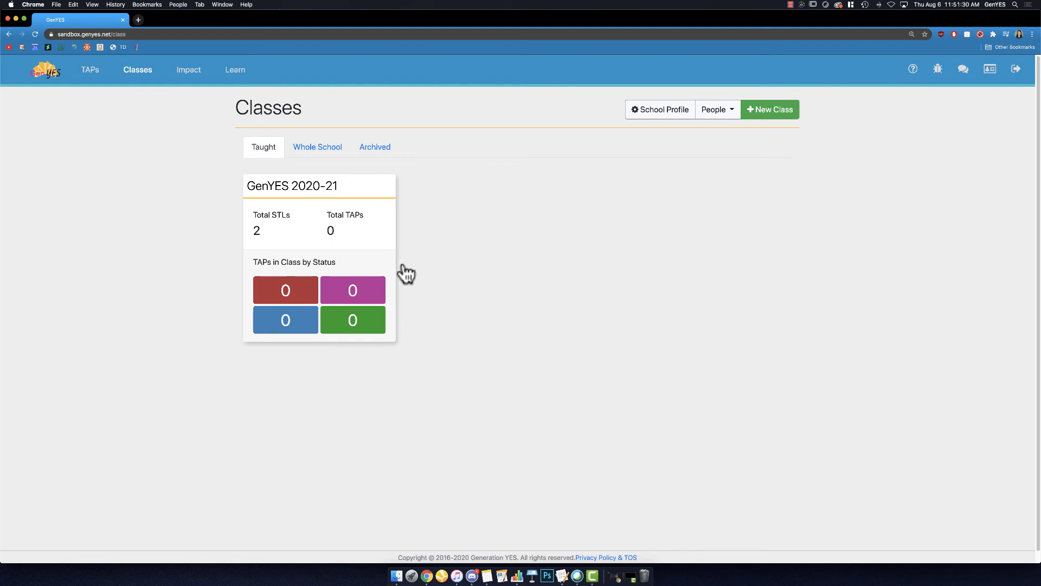
# Step: Enroll the first student in the enrollable STLs list in the GenYES 2020-21 class and update the class
pyautogui.click(372, 243)
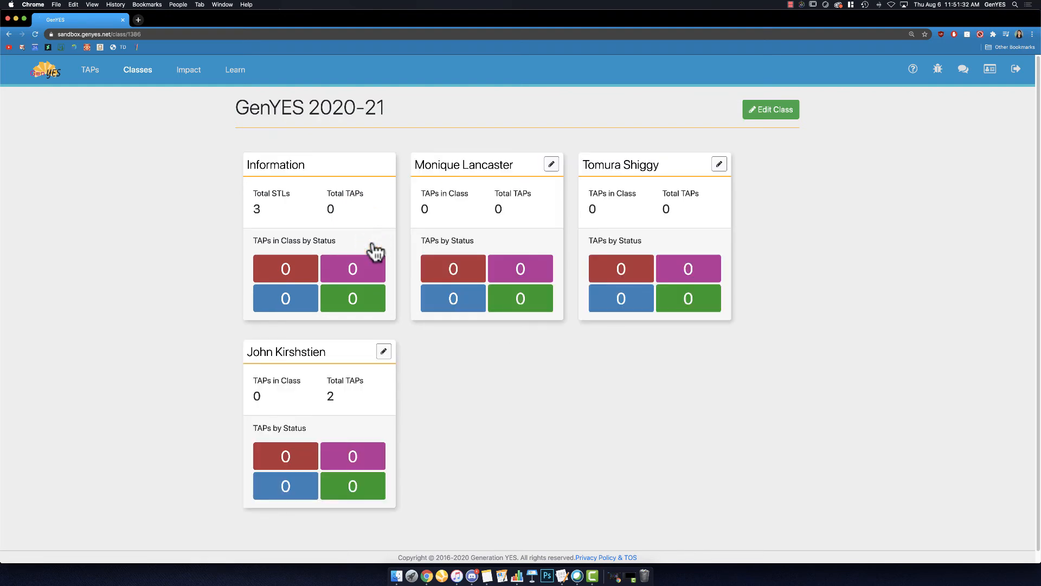
pyautogui.click(788, 116)
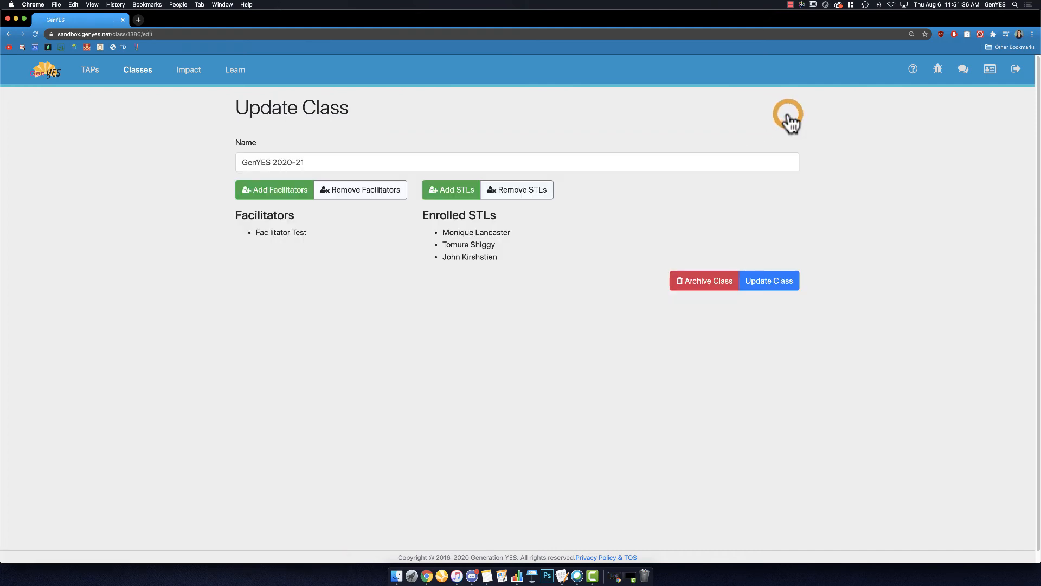
pyautogui.click(450, 190)
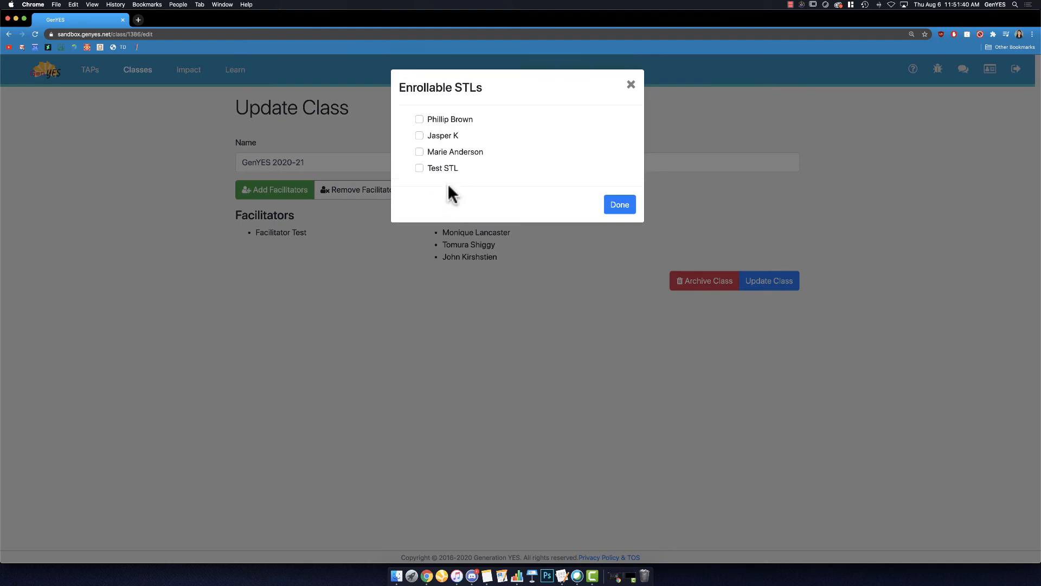
pyautogui.click(420, 117)
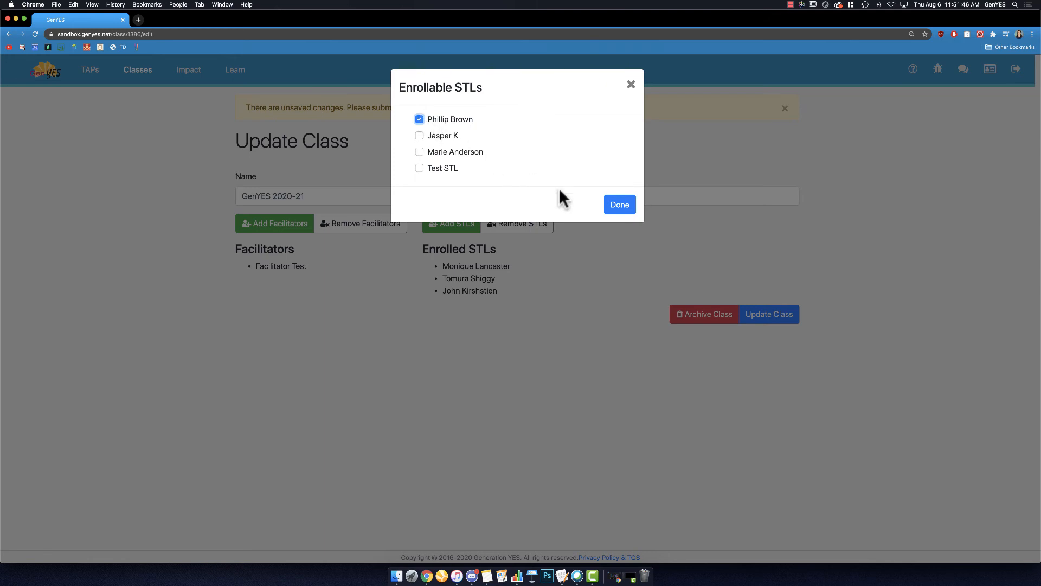
pyautogui.click(604, 205)
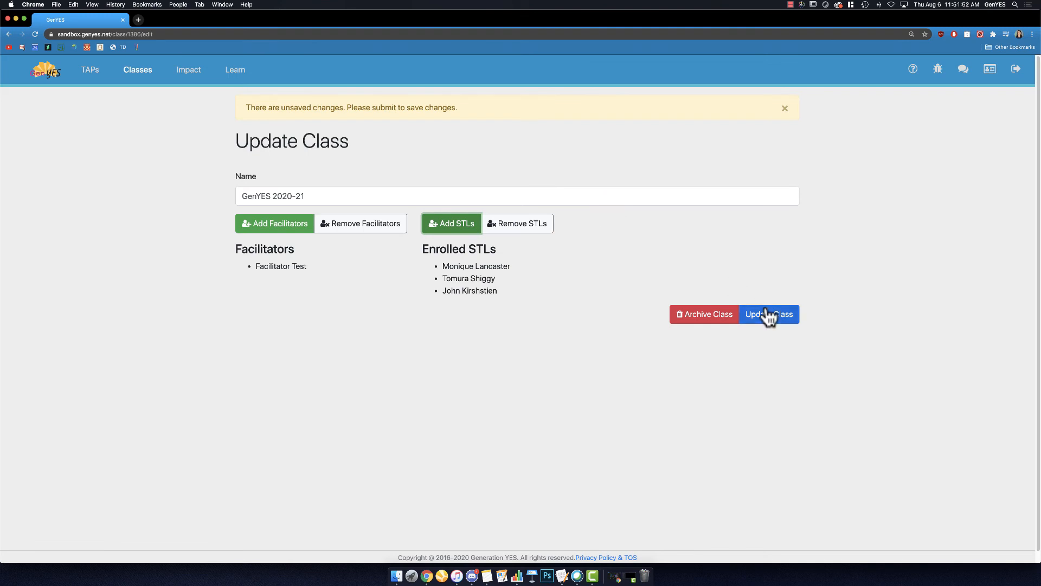
pyautogui.click(769, 315)
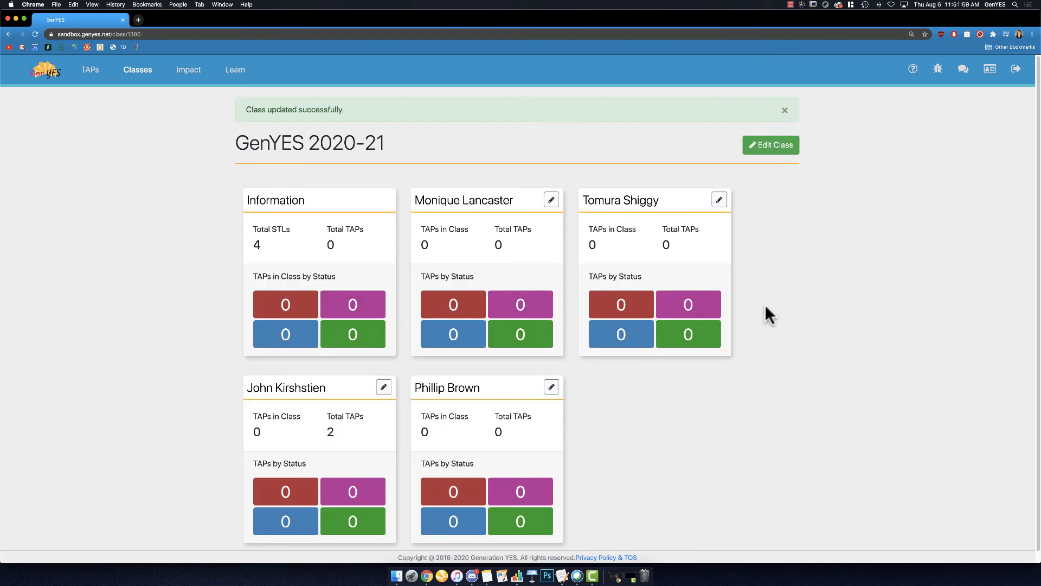
# Step: In the school's staff management, deactivate staff 1 through staff 4, and activate the inactive Test entry and deactivate it again
pyautogui.click(147, 70)
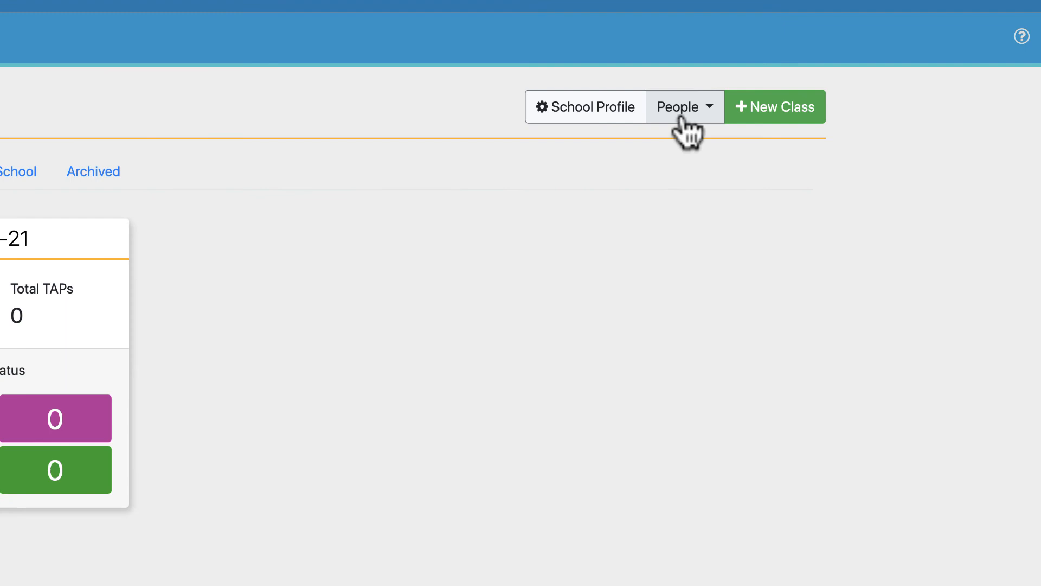
pyautogui.click(681, 117)
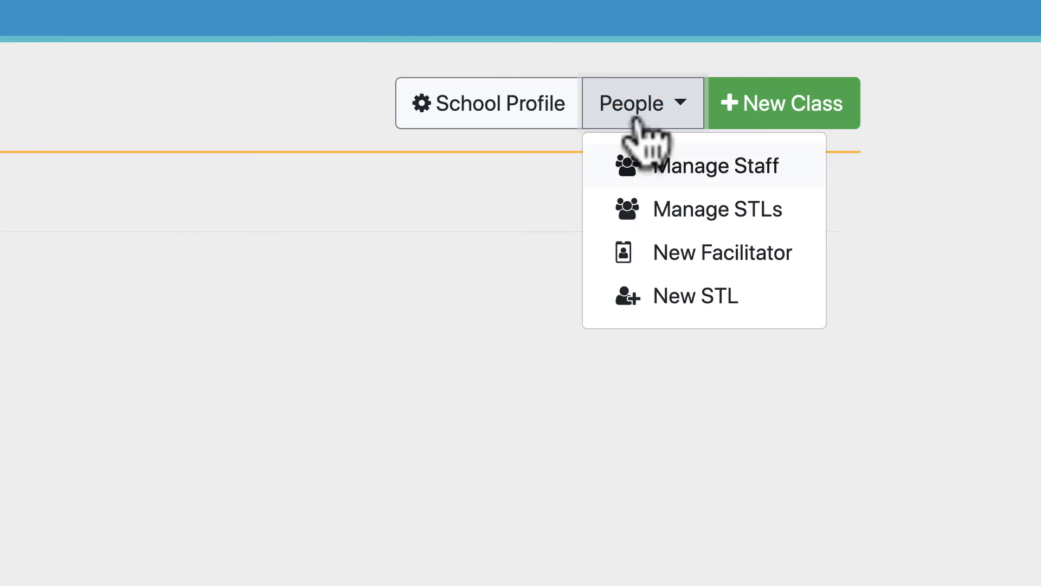
pyautogui.click(627, 163)
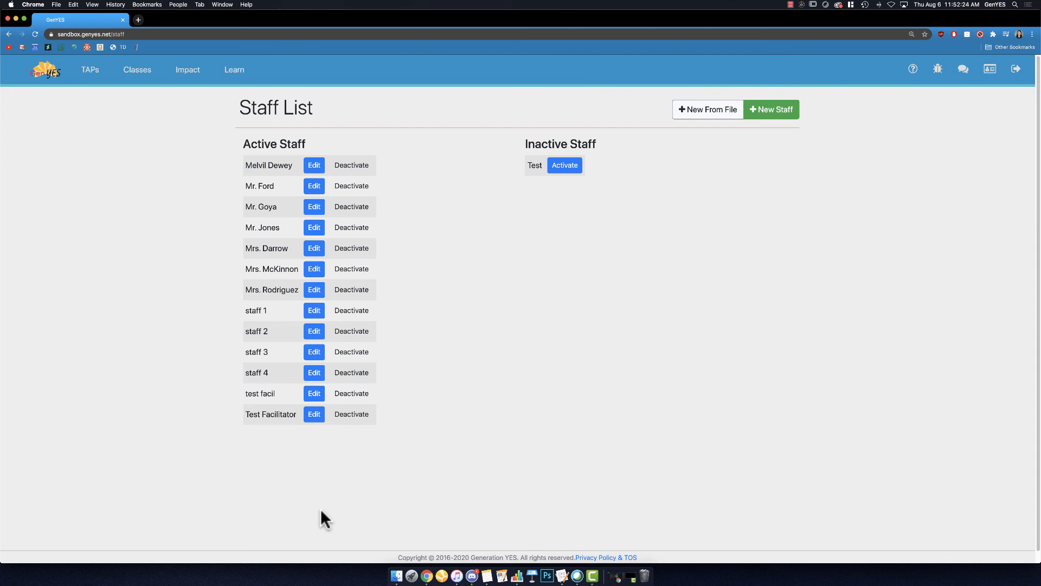
pyautogui.click(348, 311)
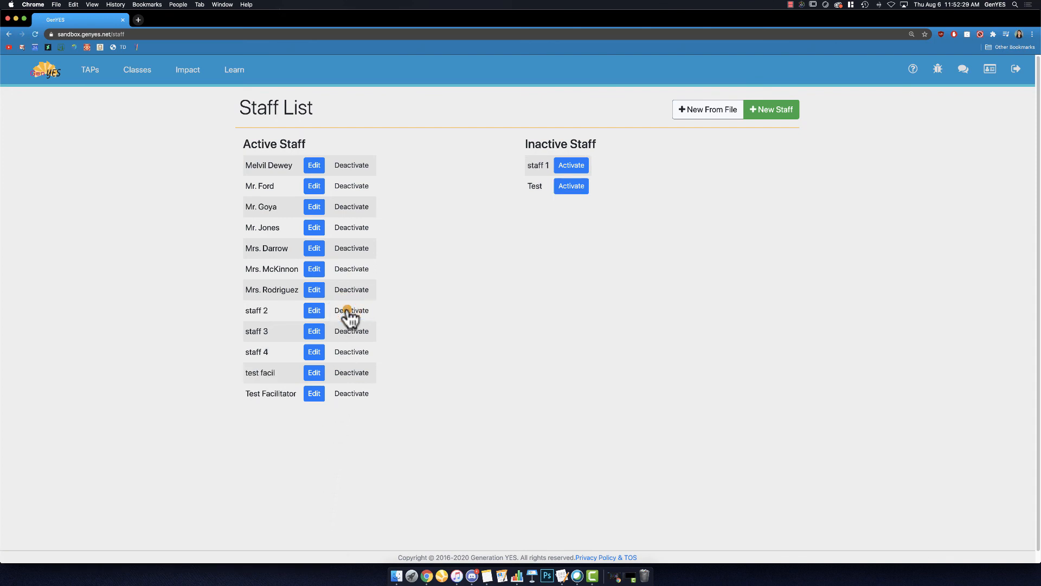
pyautogui.click(348, 311)
pyautogui.click(348, 311)
pyautogui.click(348, 311)
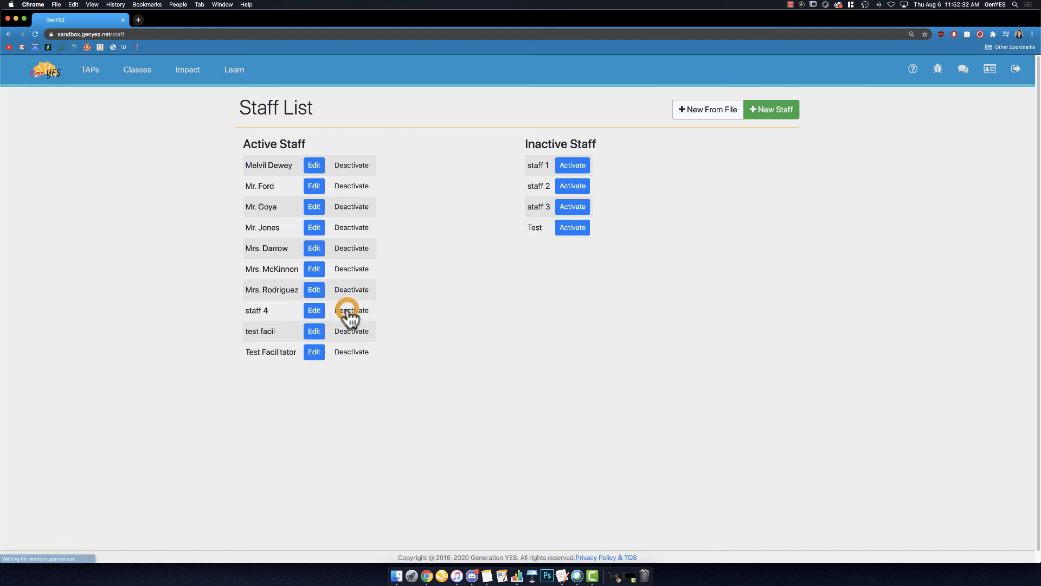
pyautogui.click(348, 311)
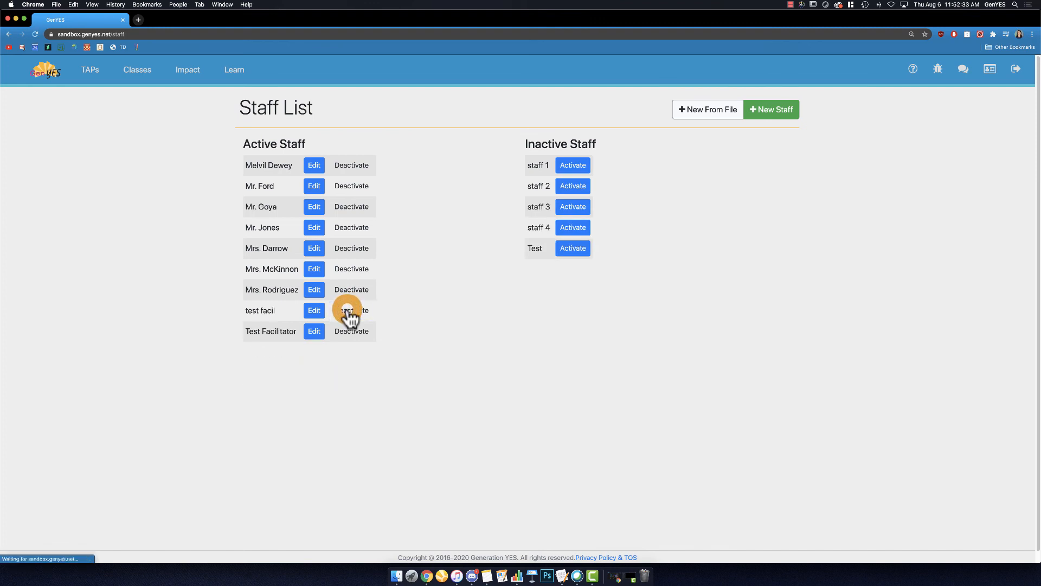
pyautogui.click(576, 245)
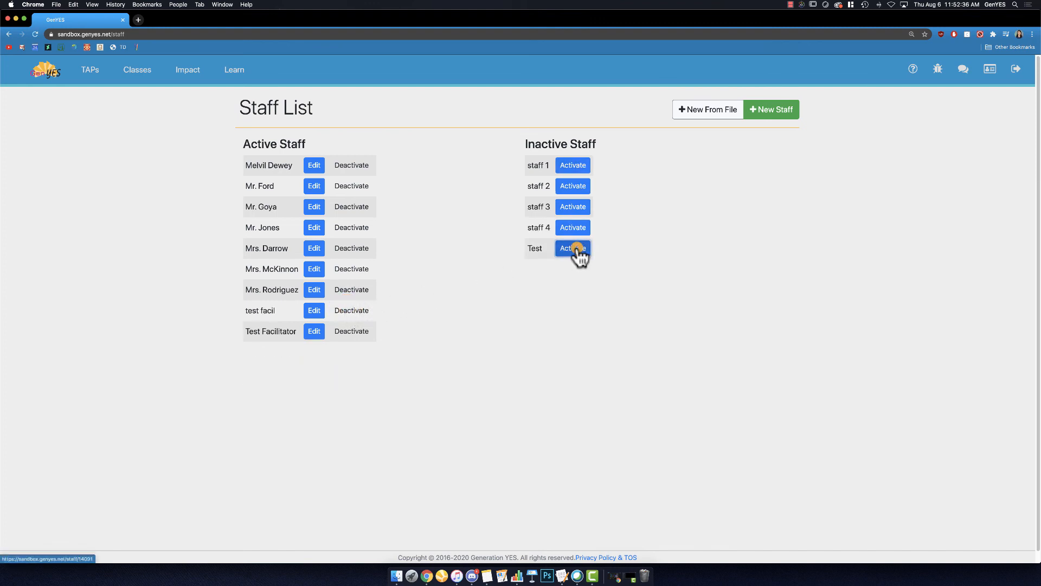
pyautogui.click(353, 312)
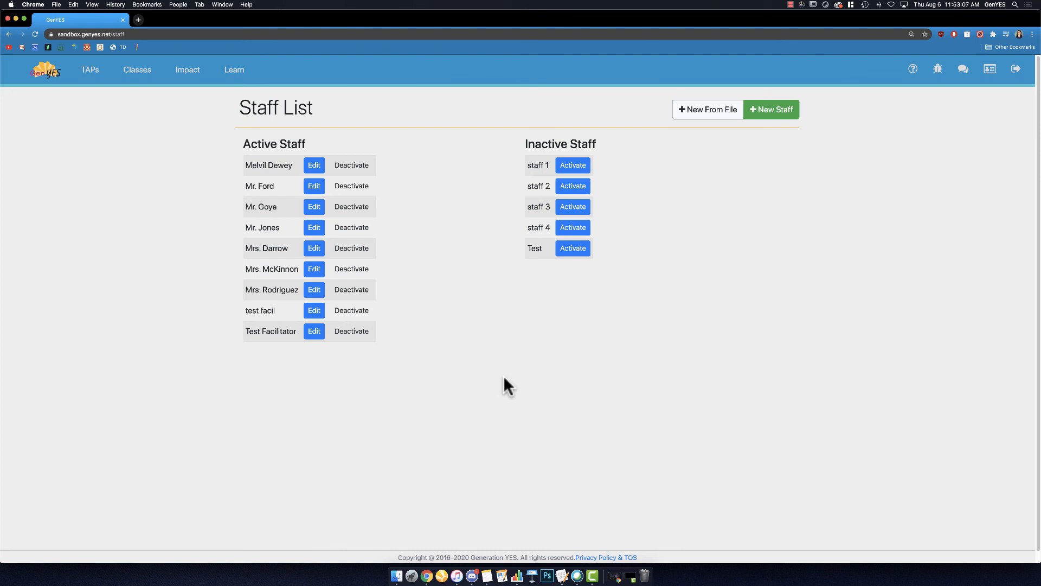
# Step: Add a new staff member with the person's title and last name, and return to the classes overview
pyautogui.click(767, 113)
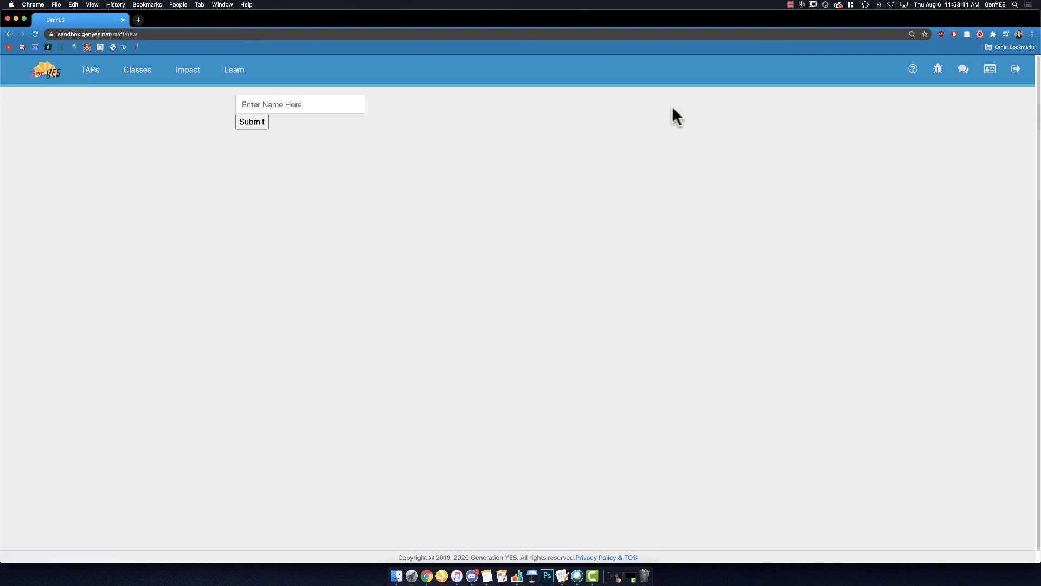
pyautogui.click(342, 102)
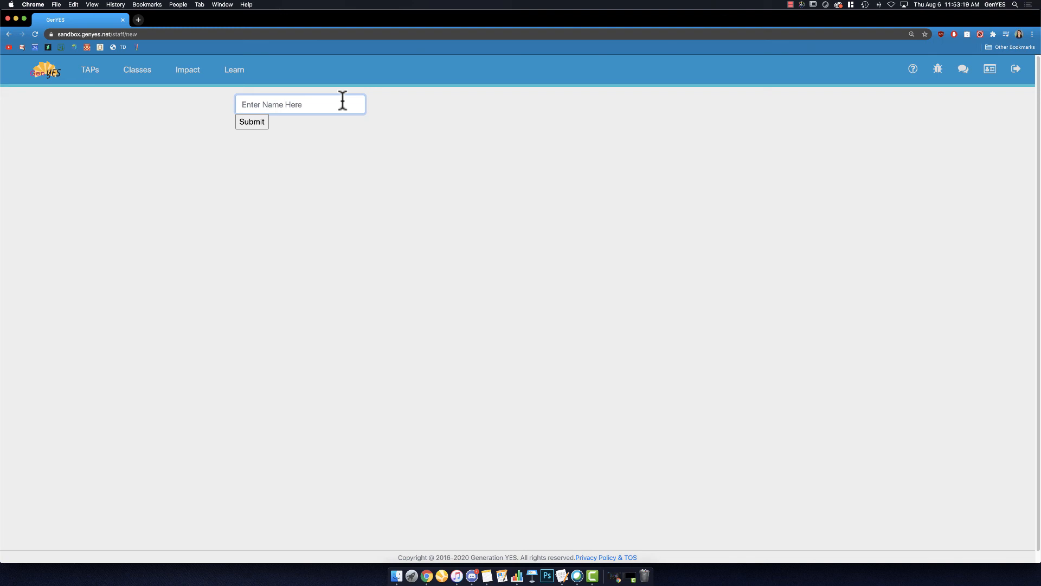
pyautogui.write('Mr. Brown')
pyautogui.click(249, 125)
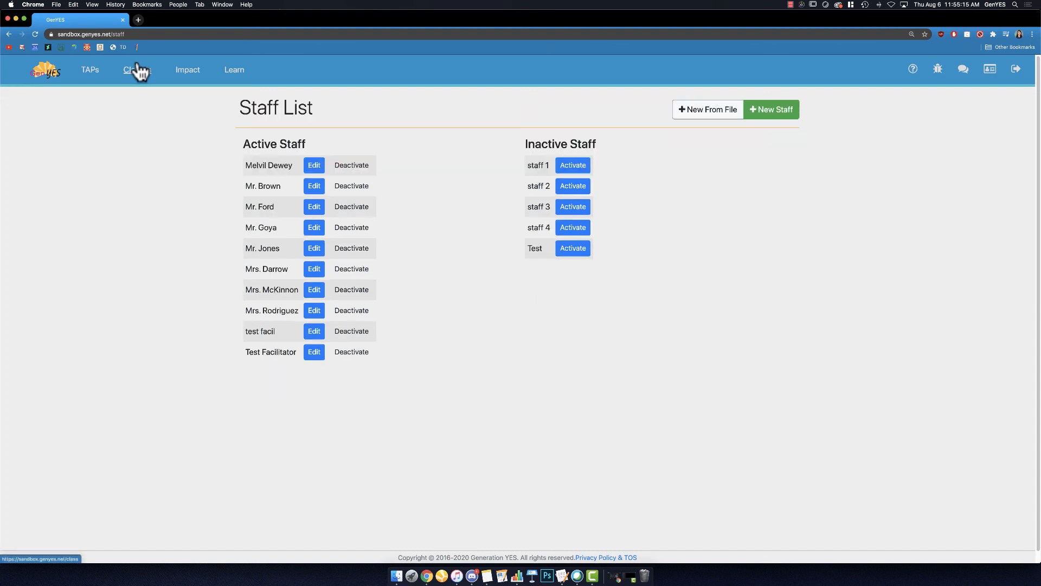
pyautogui.click(137, 71)
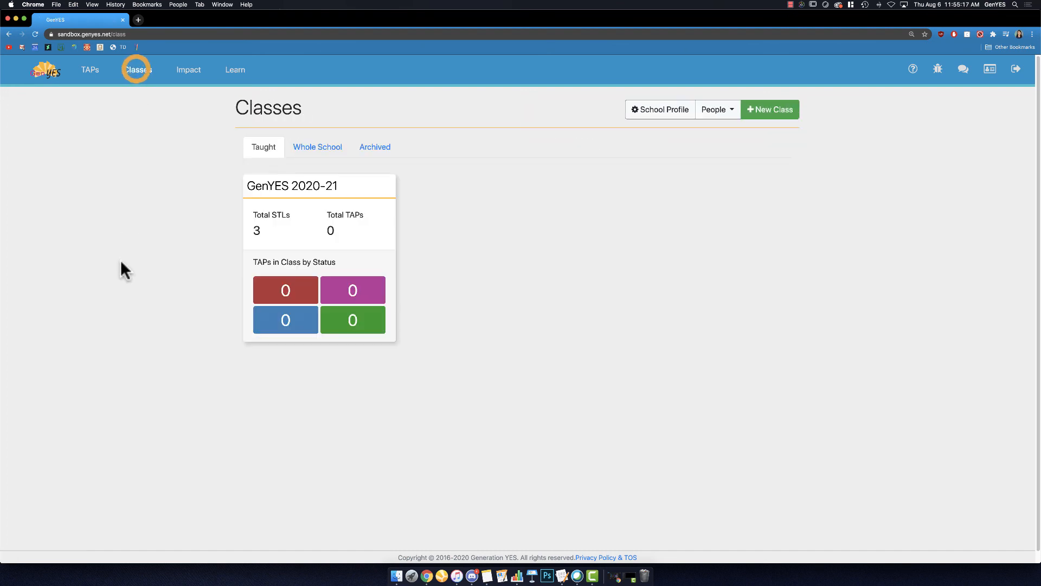